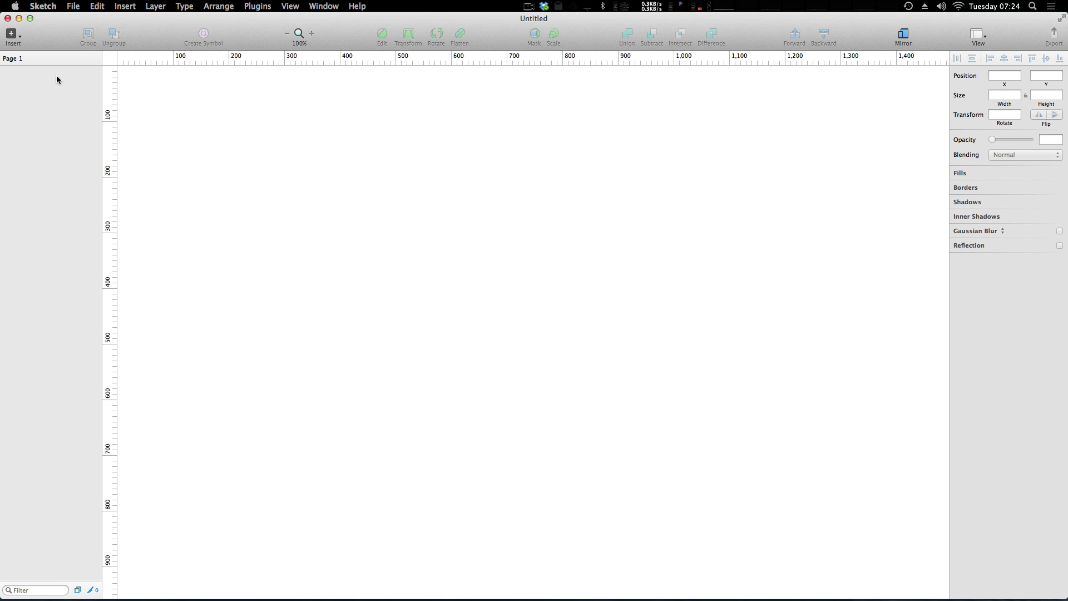
Add a new text layer on the canvas and replace its placeholder with 'Hello'.
click(12, 35)
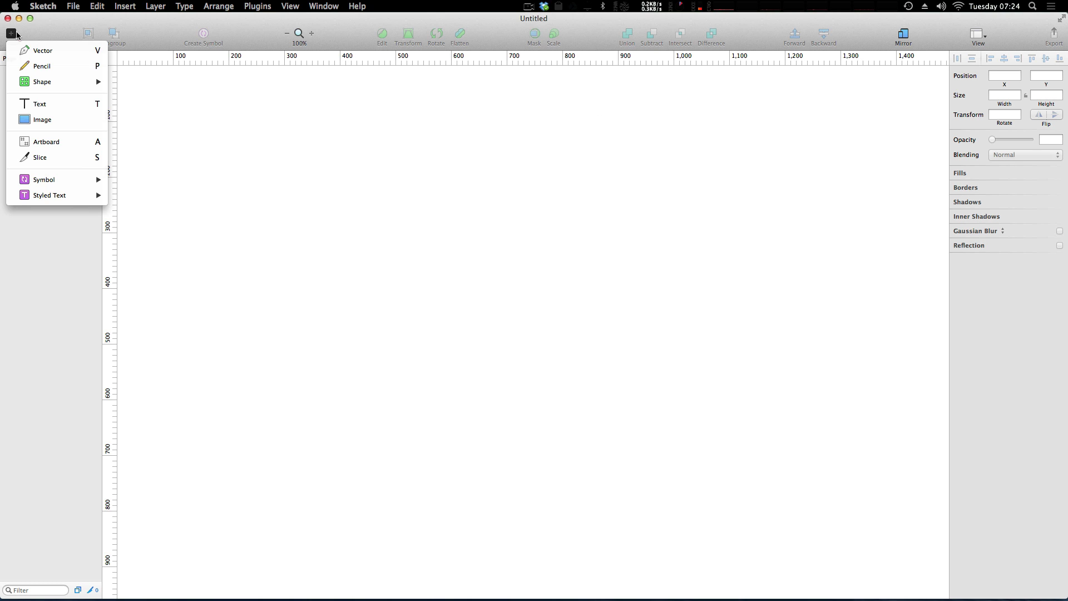
click(96, 107)
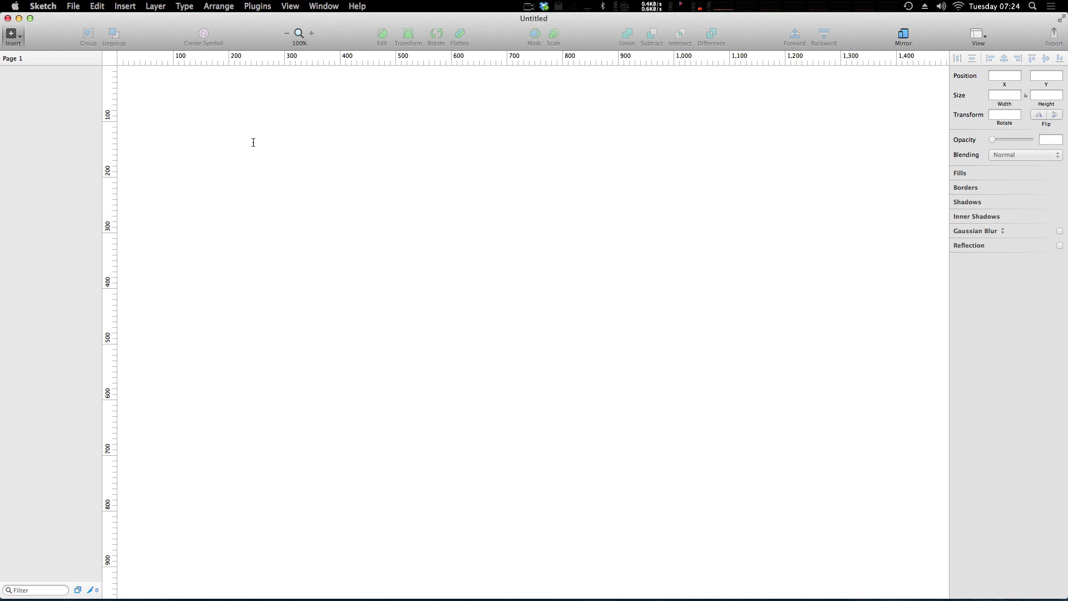
click(302, 148)
key(Escape)
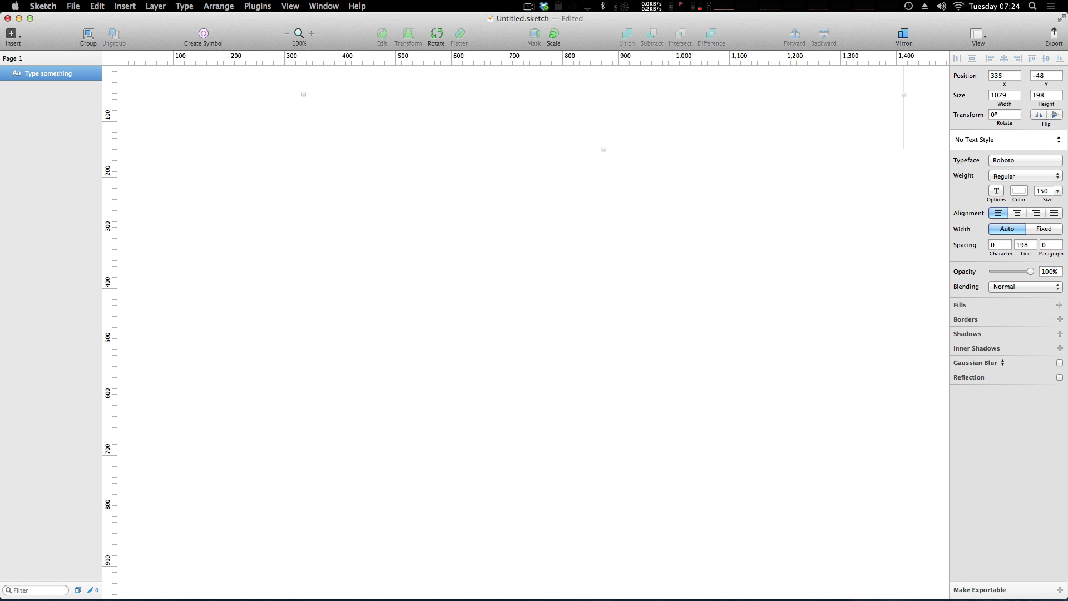
scroll(572, 312, up, 5)
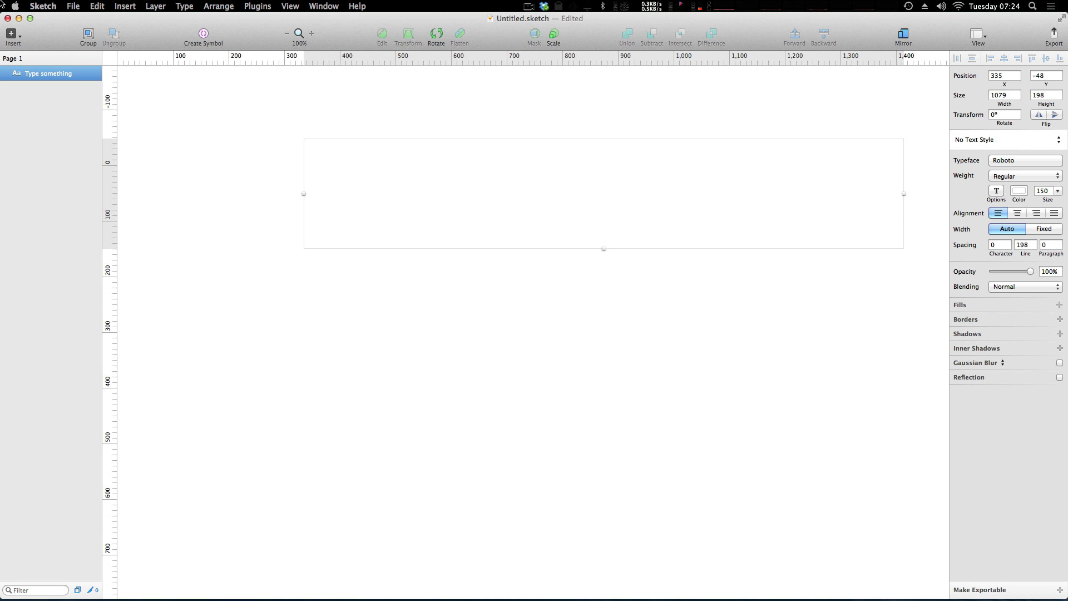
double_click(433, 208)
key(super+a)
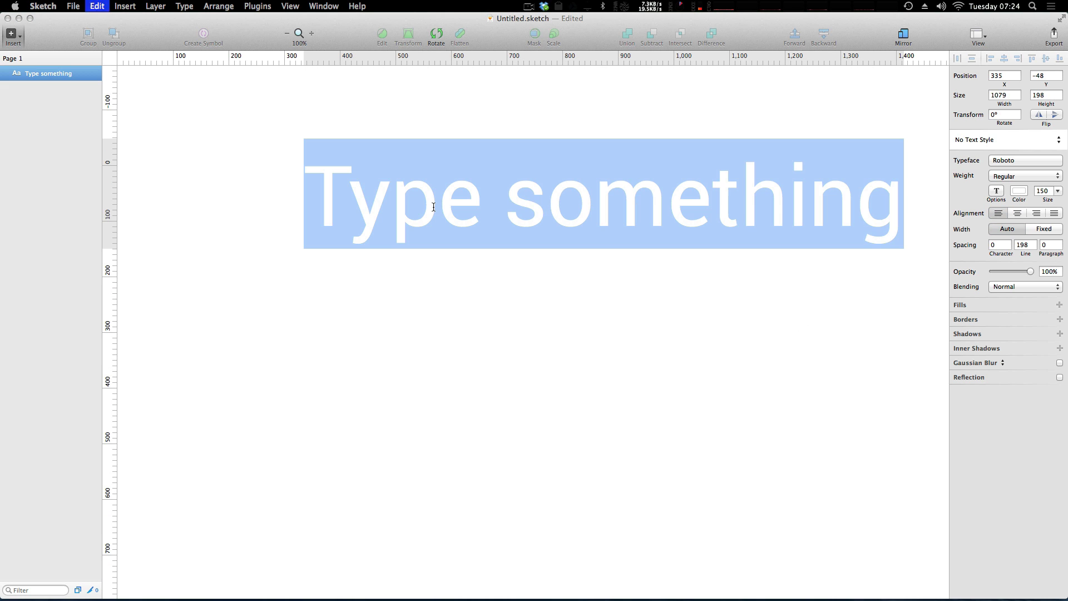
text(Hello)
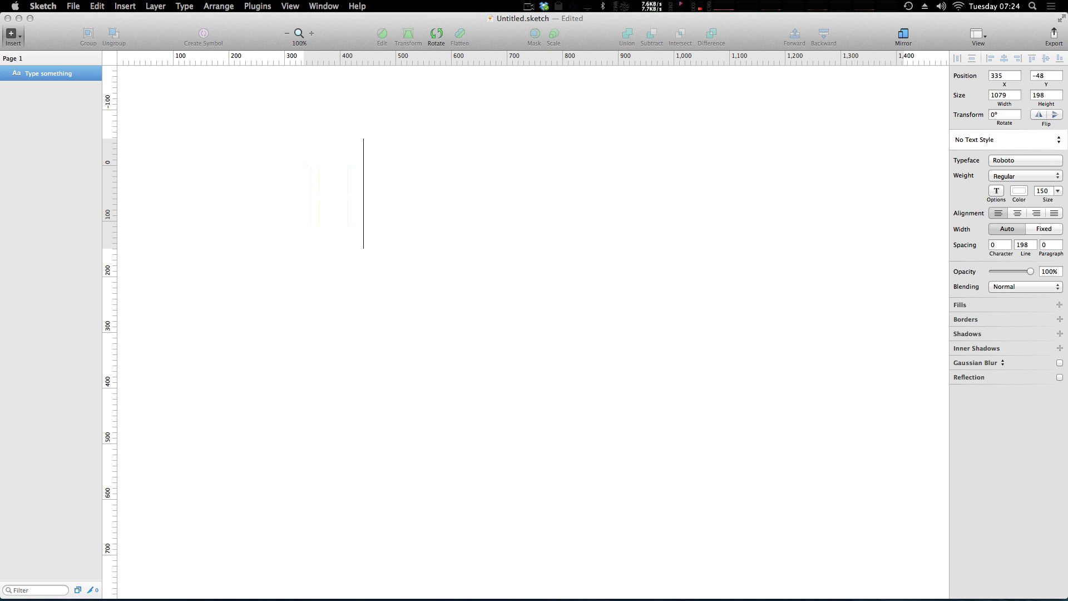
click(459, 269)
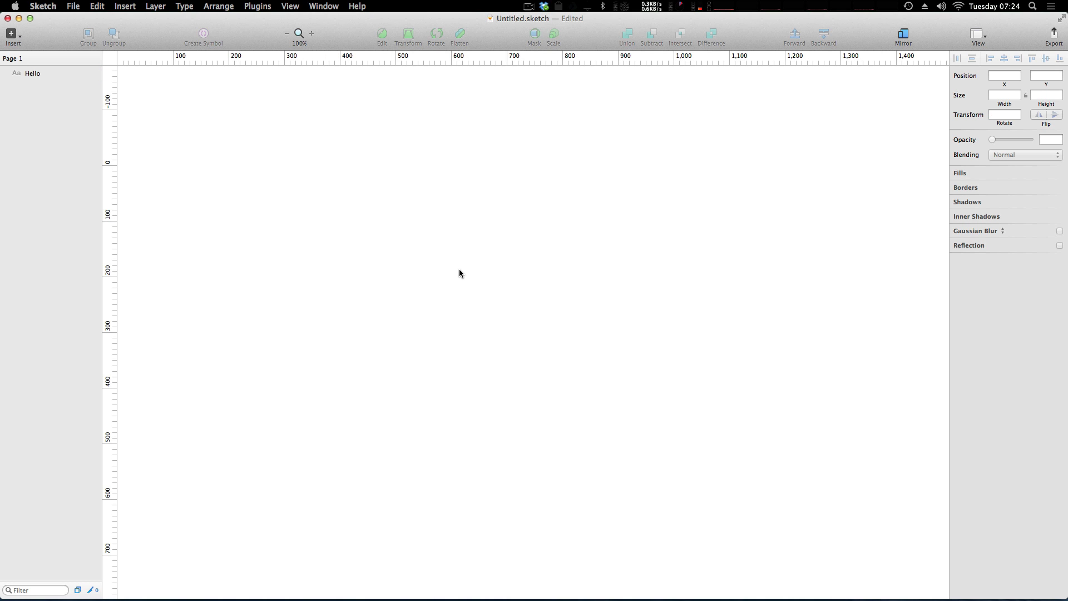
Colour the Hello text black (000000) and move it to X 320, Y 6.
click(405, 194)
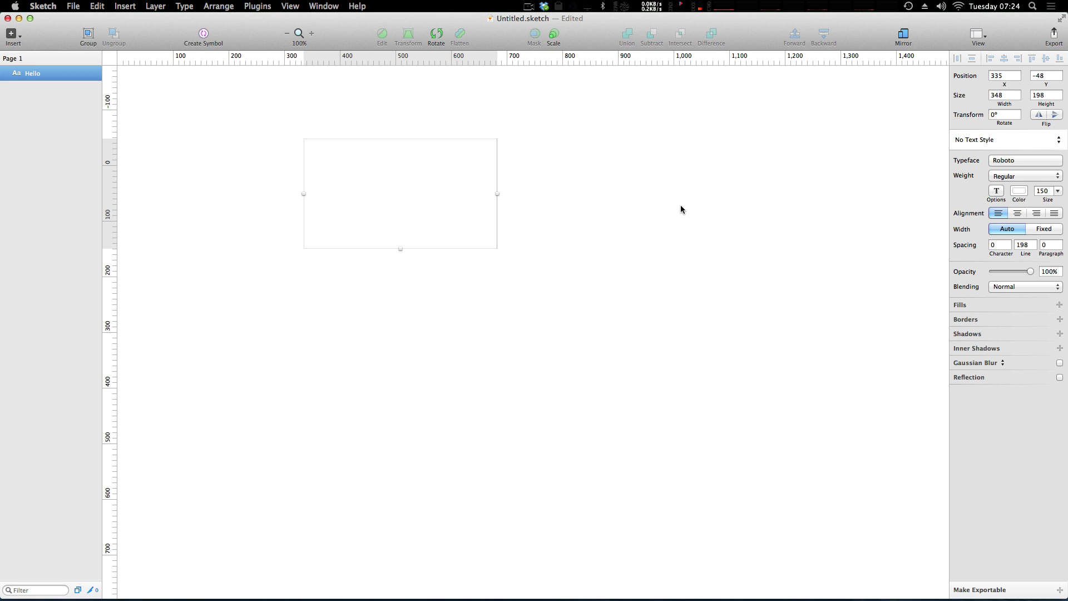
click(1020, 193)
drag(983, 248, 955, 291)
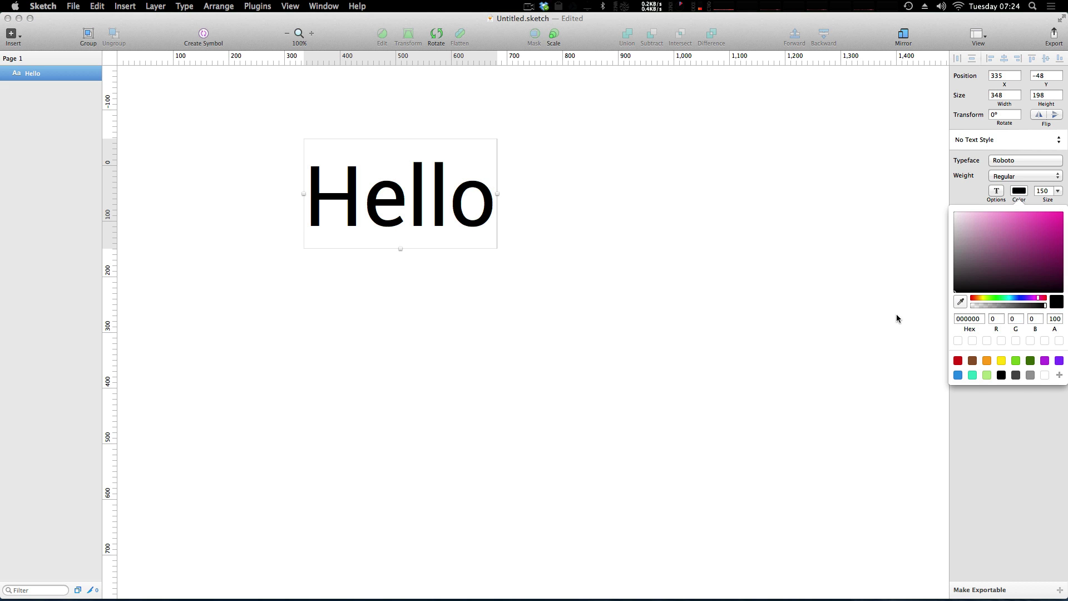
click(897, 319)
drag(337, 198, 329, 228)
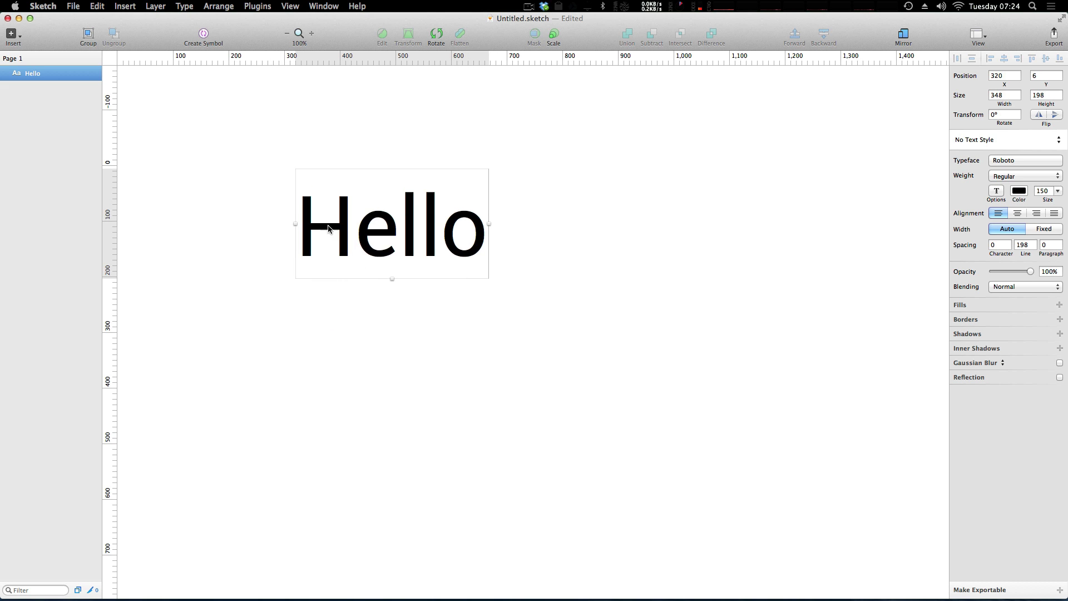
Set Hello's weight to Roboto Light Italic and its size from 150 to 144 pt.
click(893, 237)
click(336, 243)
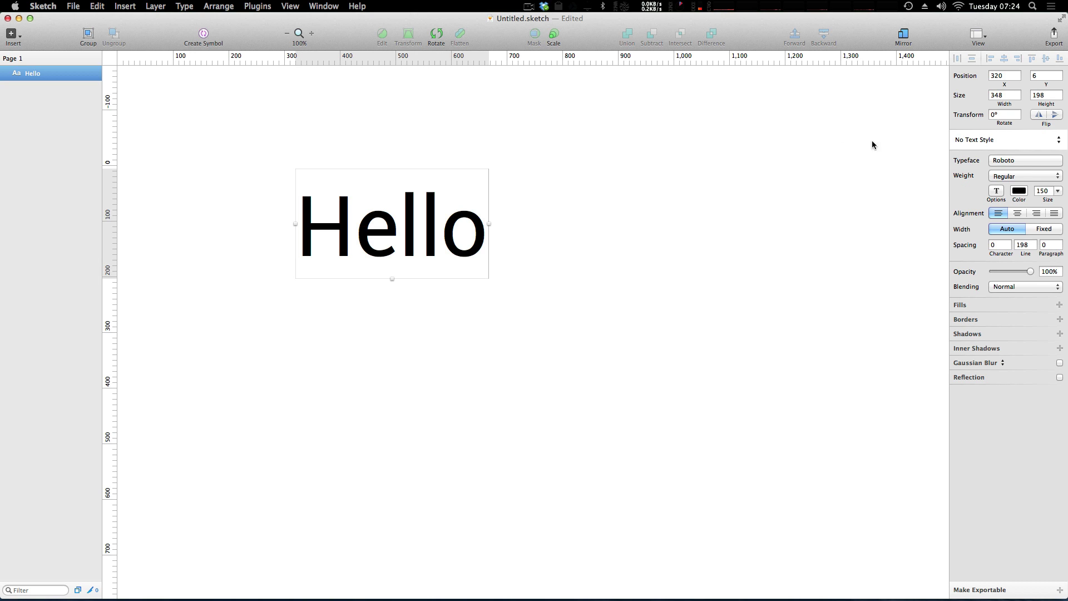
click(1011, 177)
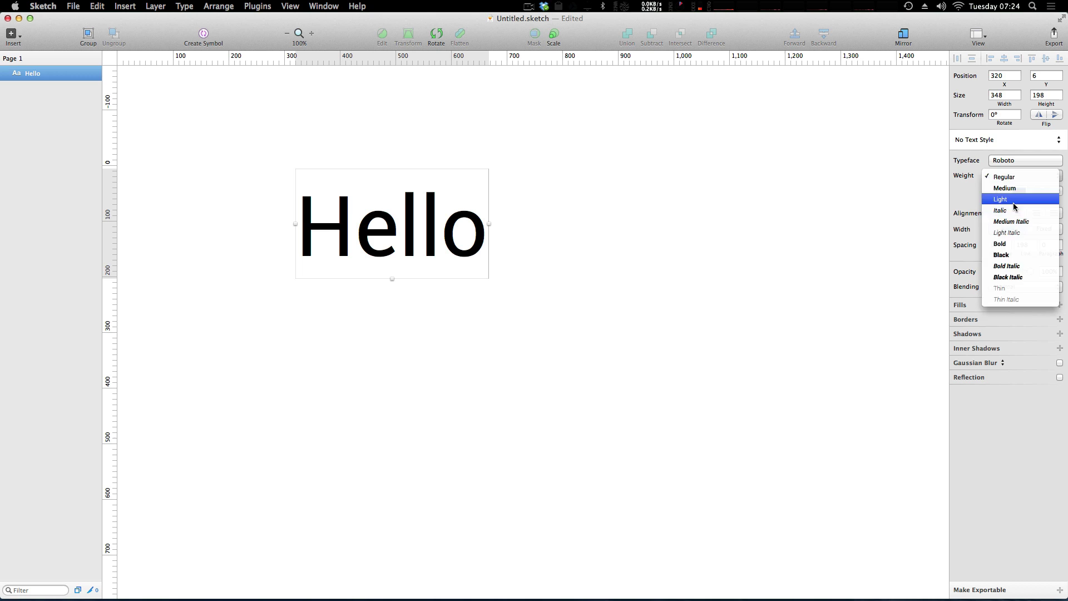
click(1014, 199)
click(1018, 177)
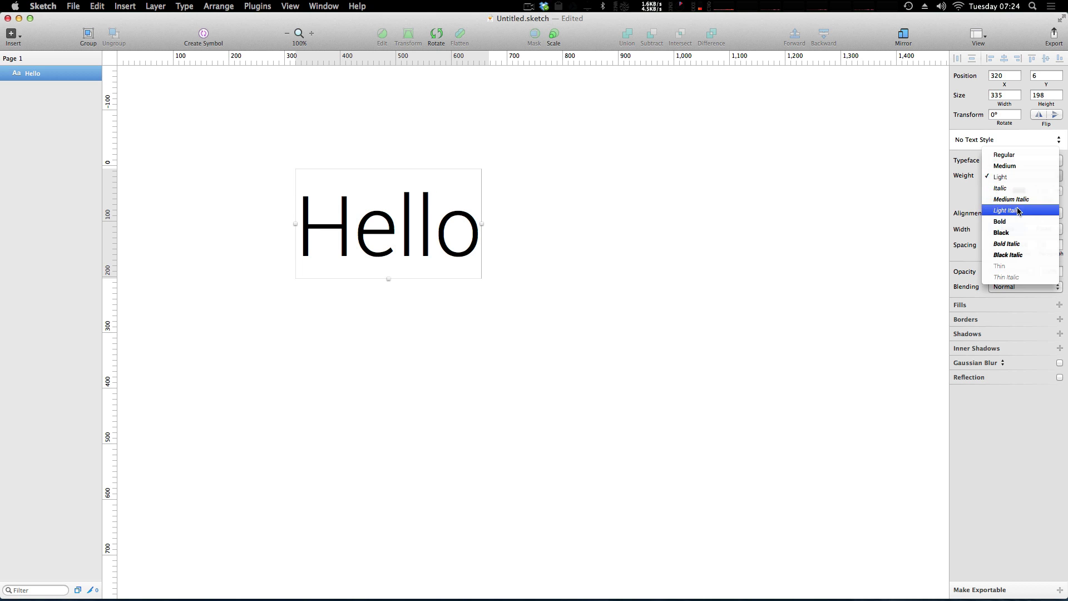
click(1019, 211)
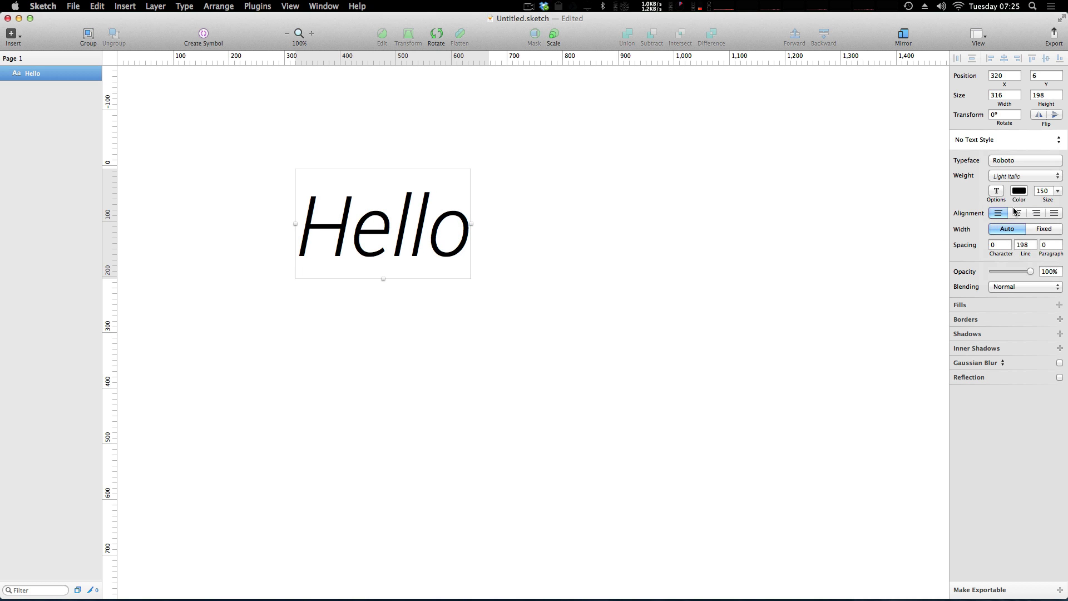
click(1060, 192)
click(1043, 334)
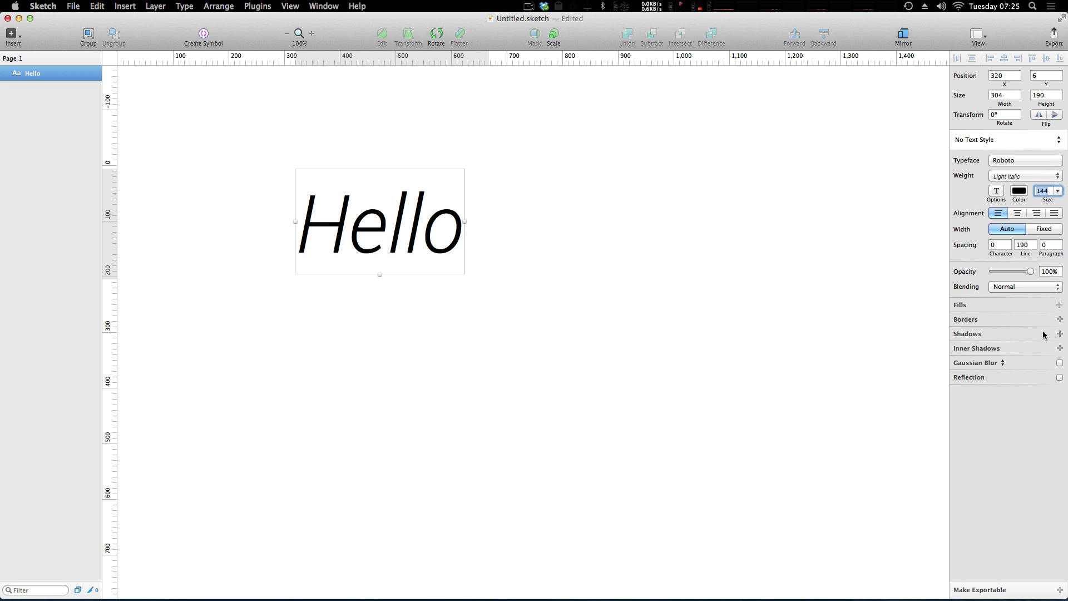
click(816, 306)
click(424, 239)
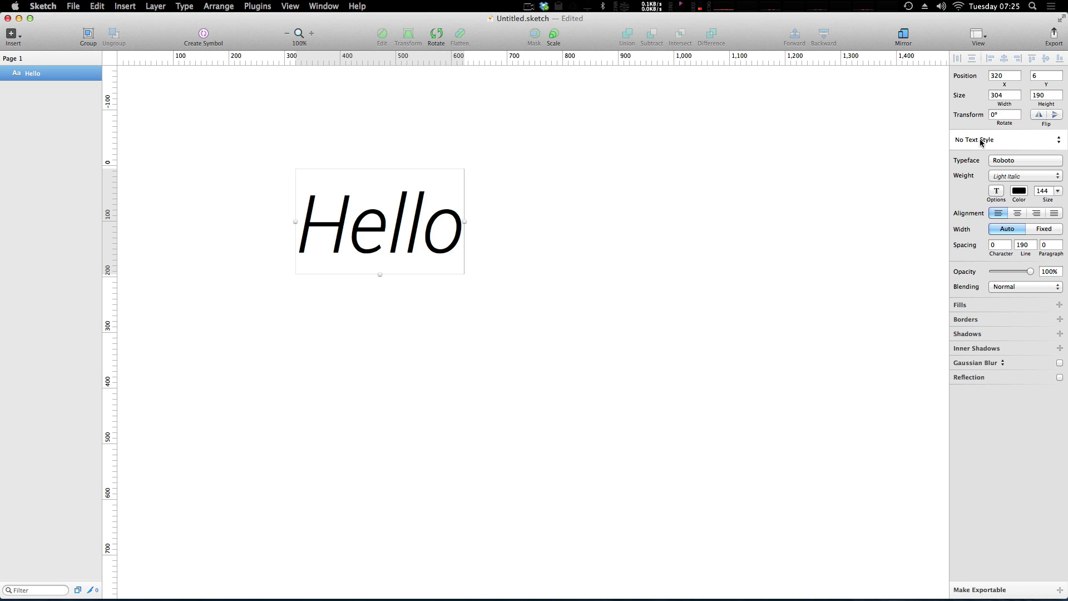
Create a text style named 'Heading 1' from Hello's Roboto Light Italic 144 formatting.
click(1051, 140)
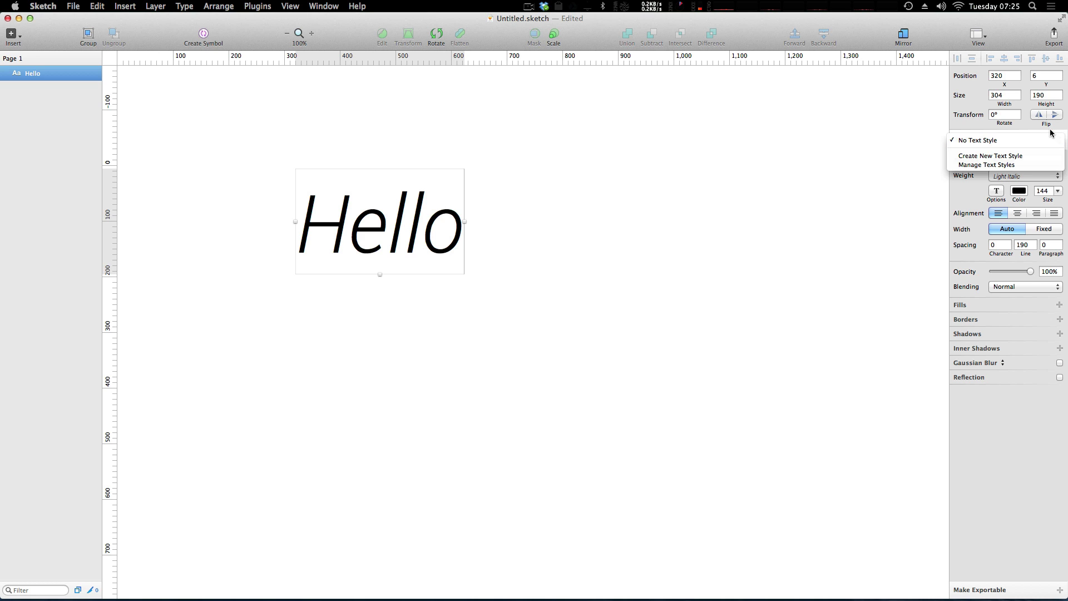
click(1043, 159)
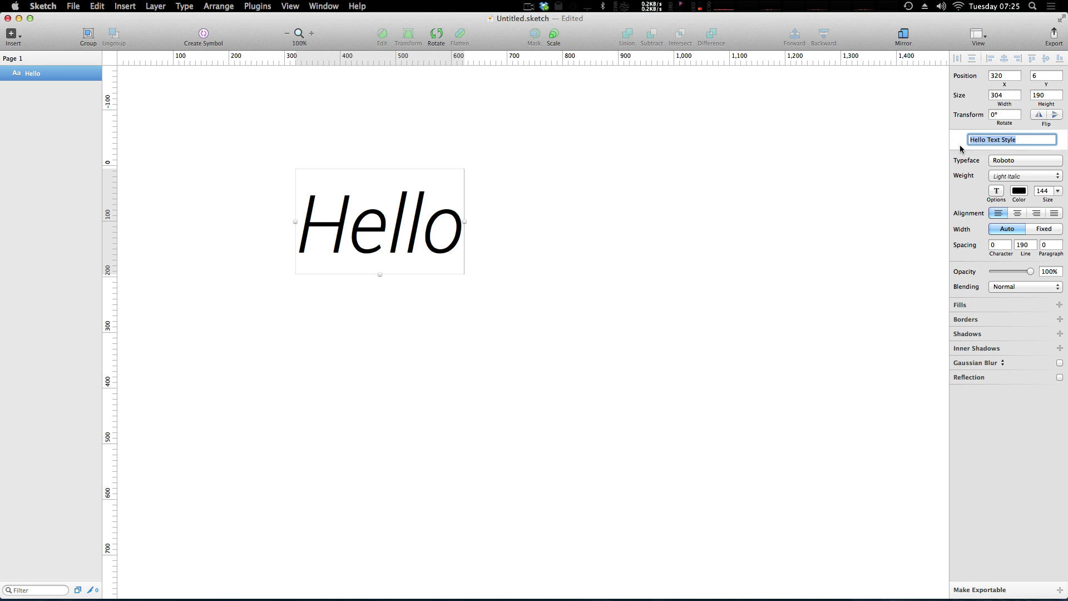
text(Heading 1)
key(Return)
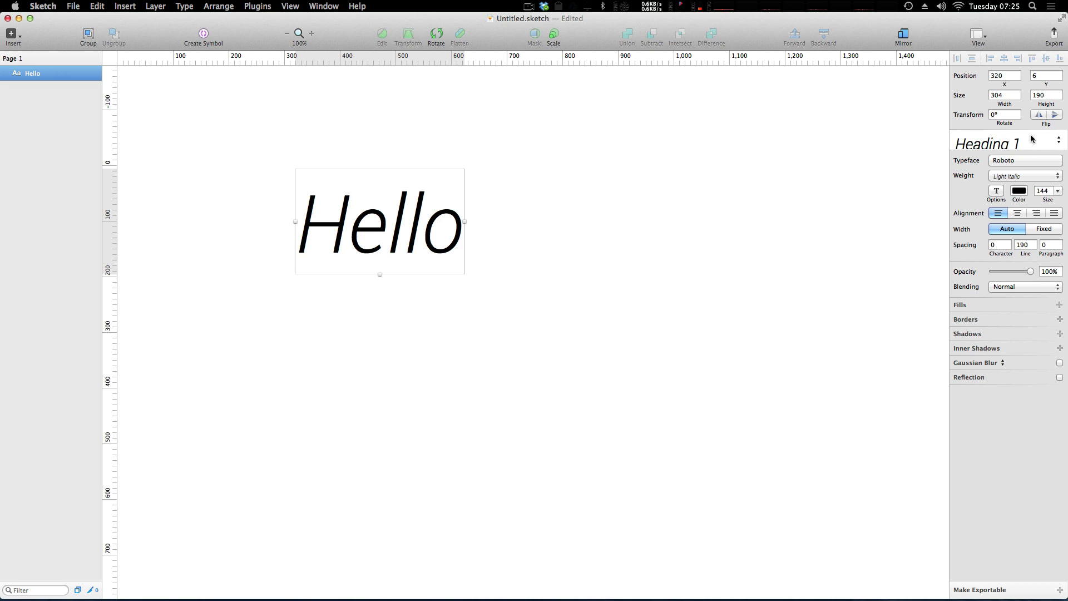
Add a second text layer reading 'Yoyo' and drag it down beside Hello.
click(570, 244)
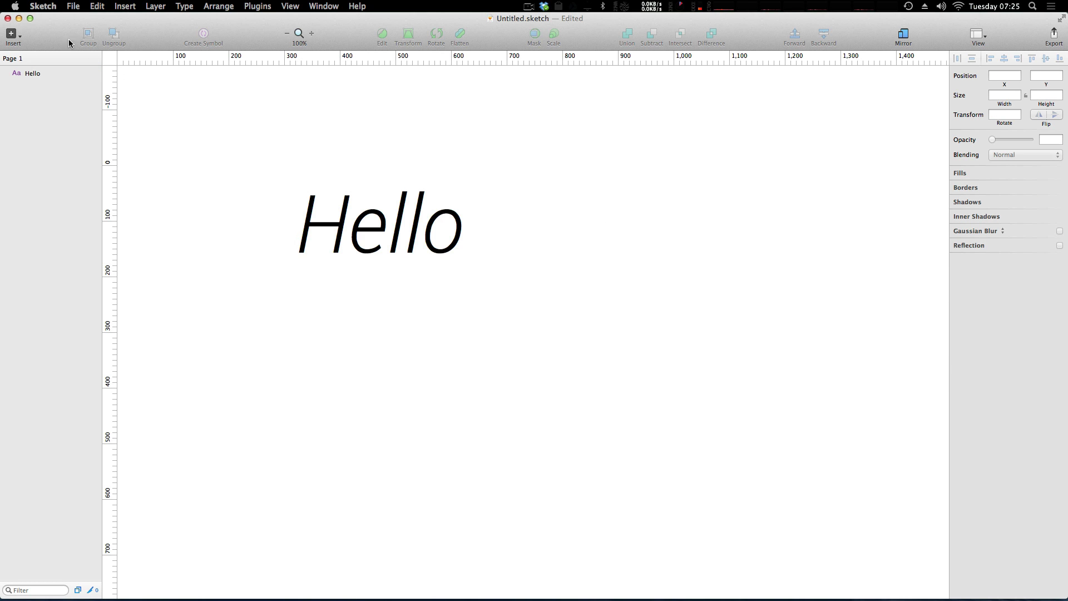
click(13, 35)
click(94, 107)
click(583, 211)
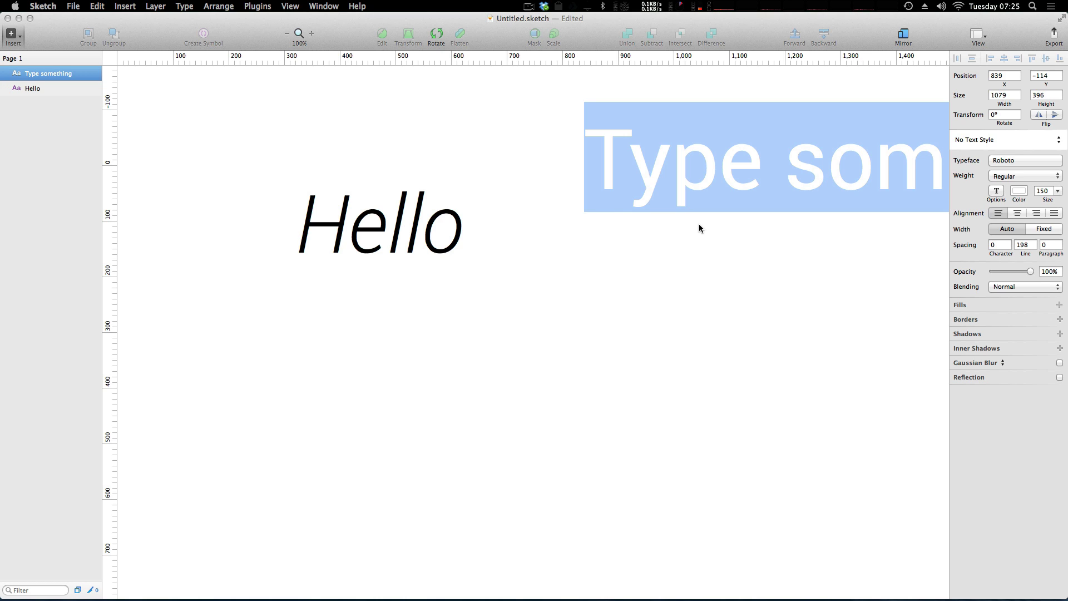
text(You ty)
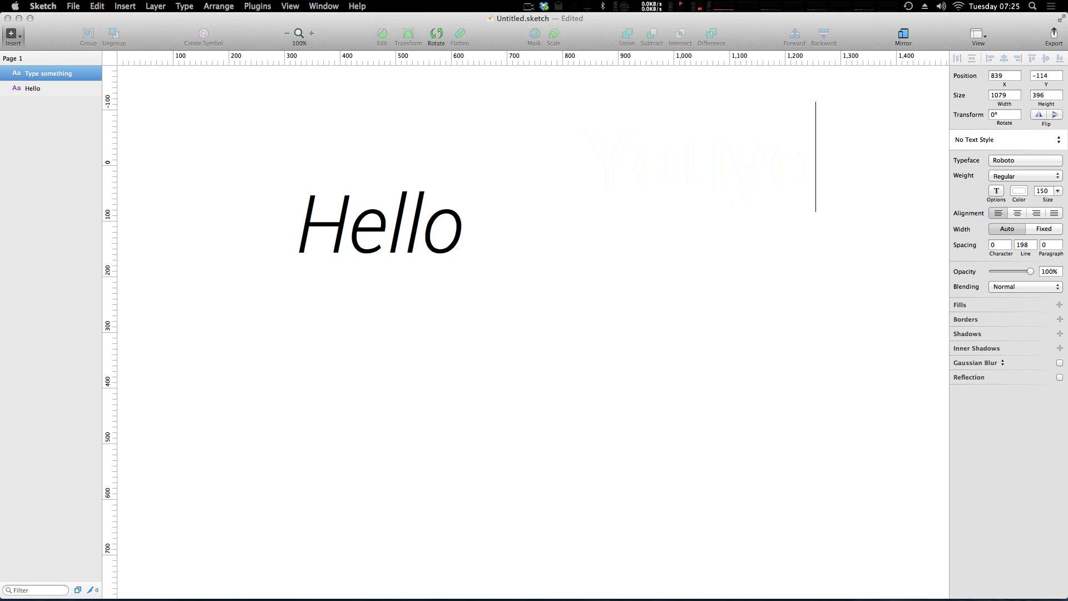
key(cmd+a)
text(You y)
click(703, 325)
drag(671, 152, 663, 218)
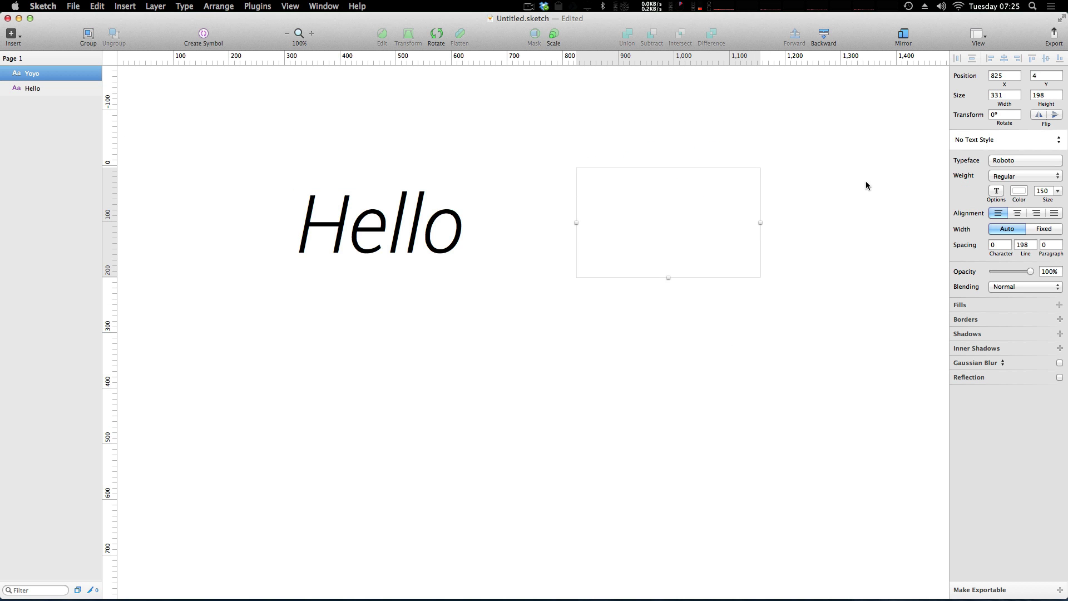
Colour the Yoyo text grey and shift it left next to Hello.
click(739, 98)
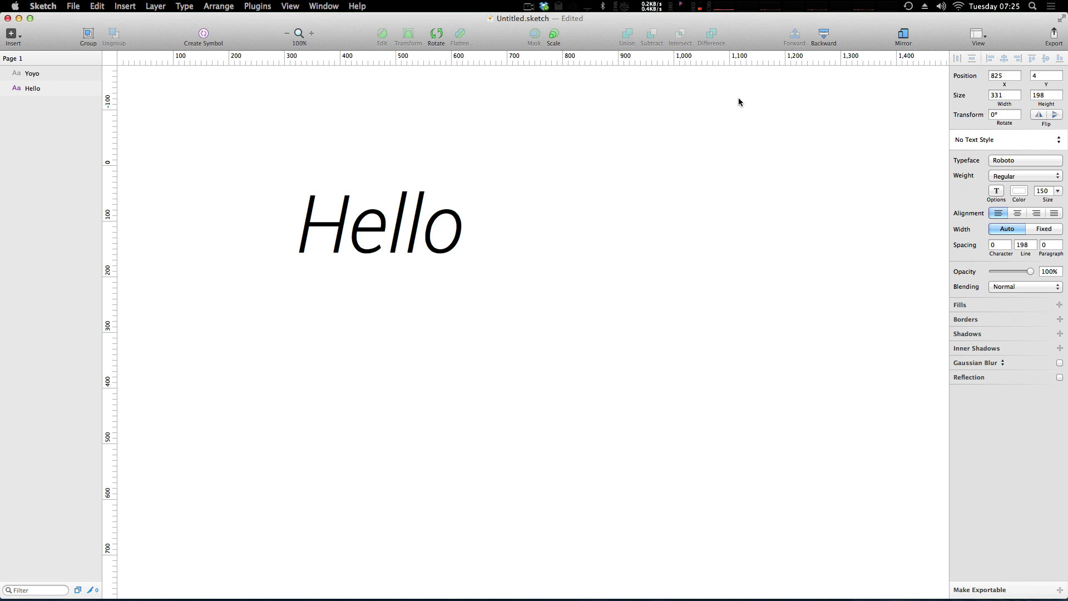
click(685, 208)
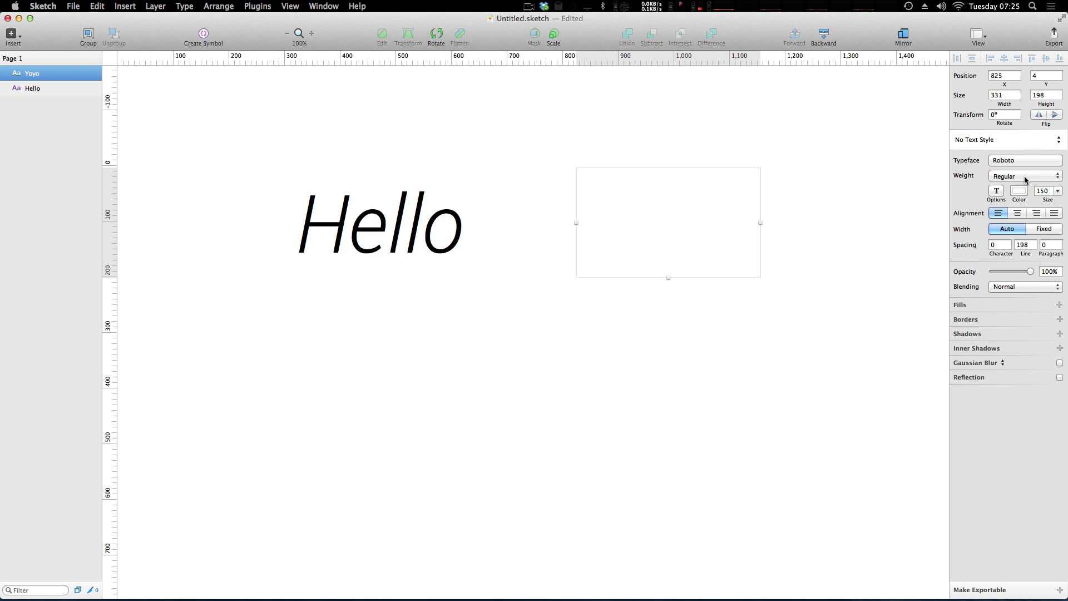
click(1019, 192)
click(954, 232)
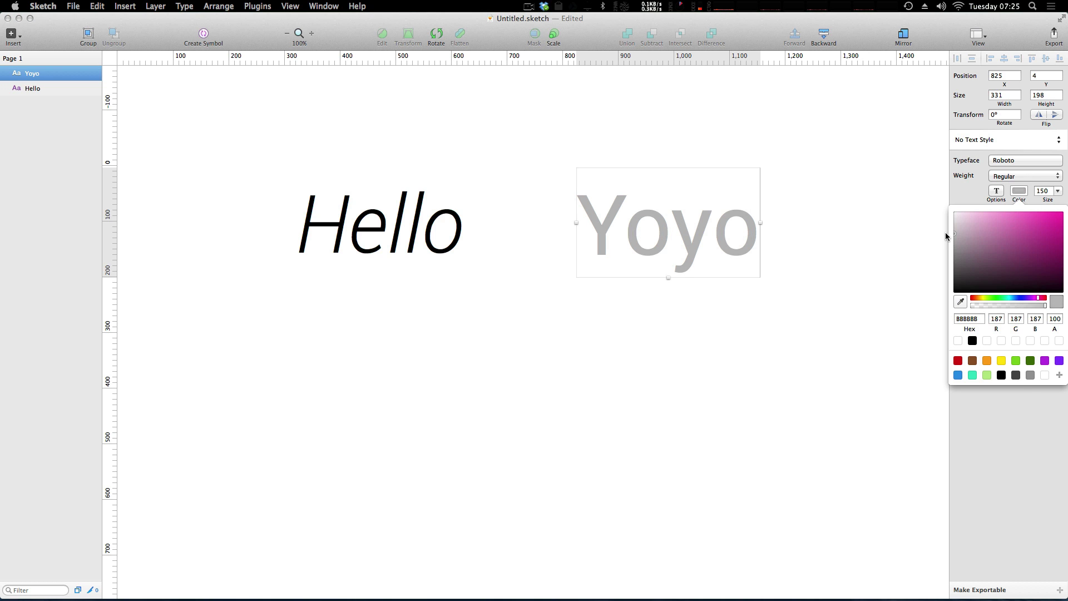
click(897, 204)
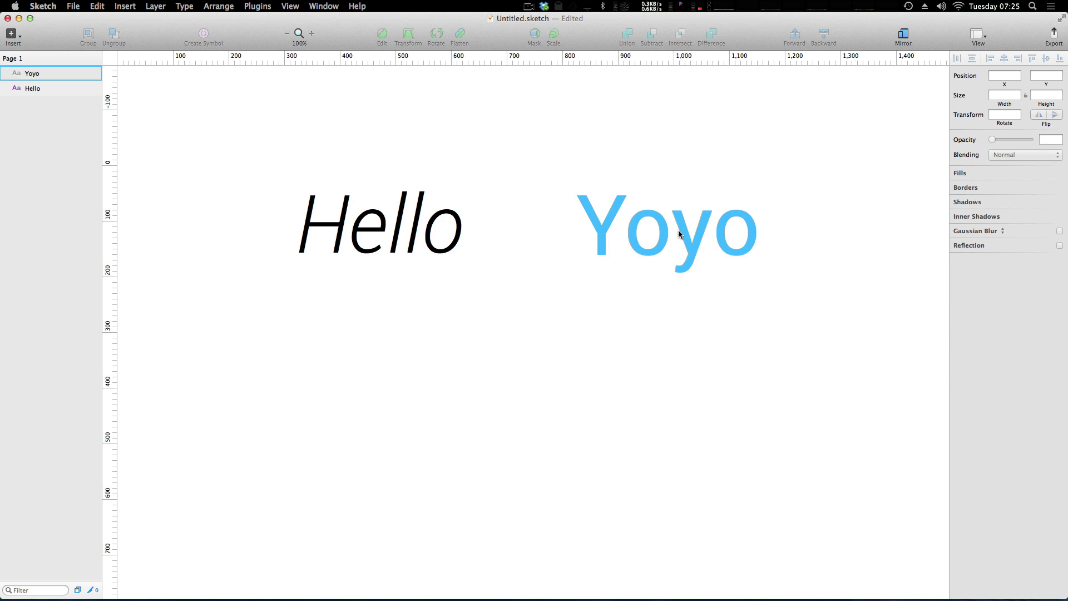
mouse_move(698, 229)
mouse_down()
mouse_move(678, 230)
mouse_move(682, 219)
mouse_up()
click(774, 212)
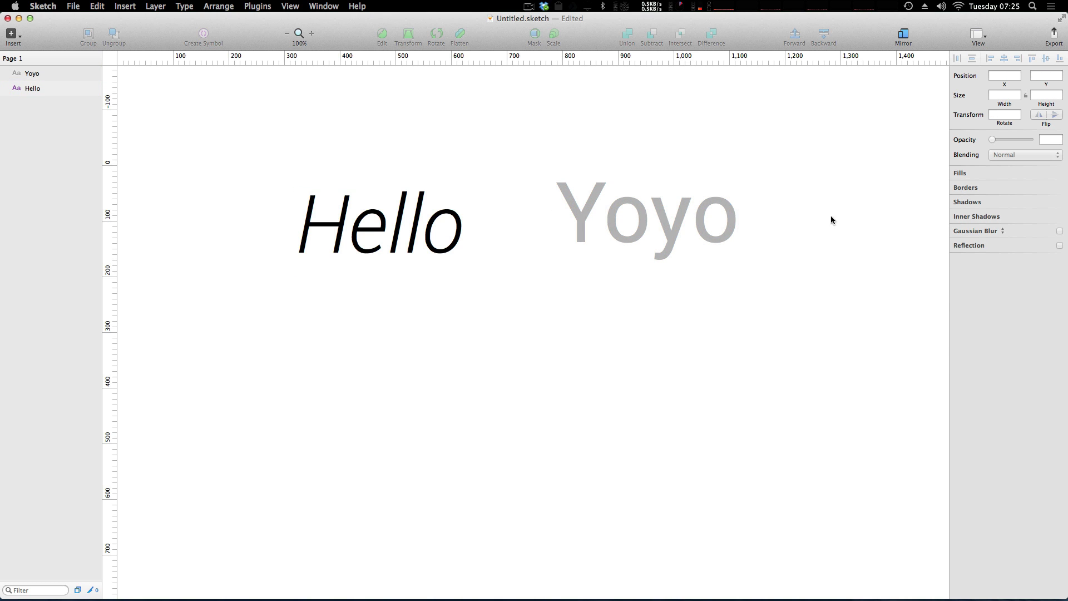
Apply the Heading 1 style to Yoyo and align it level with Hello at X 751, Y 6.
click(686, 222)
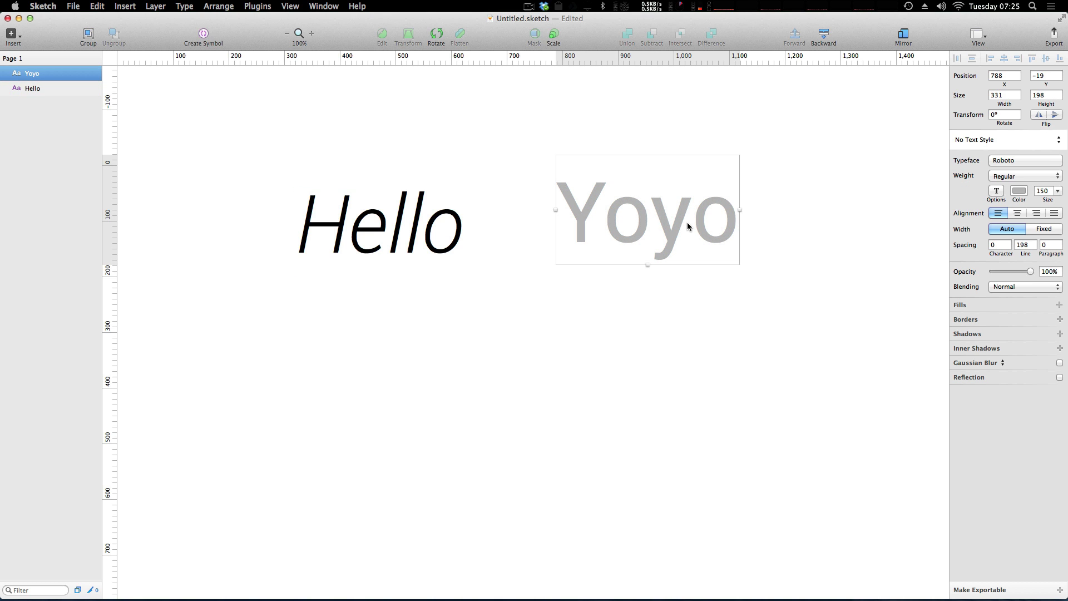
click(1020, 141)
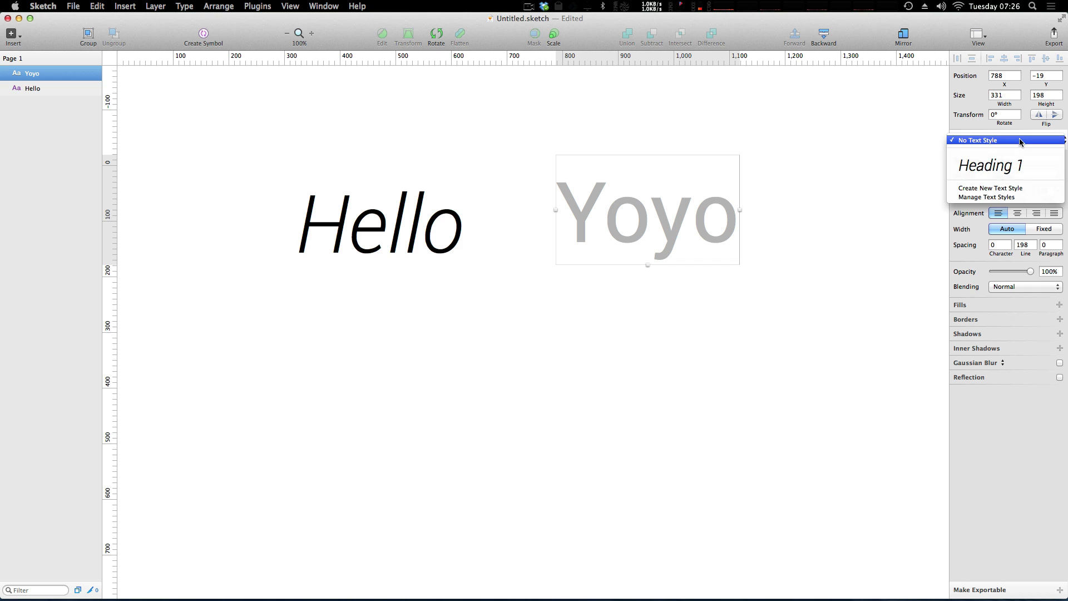
click(1017, 171)
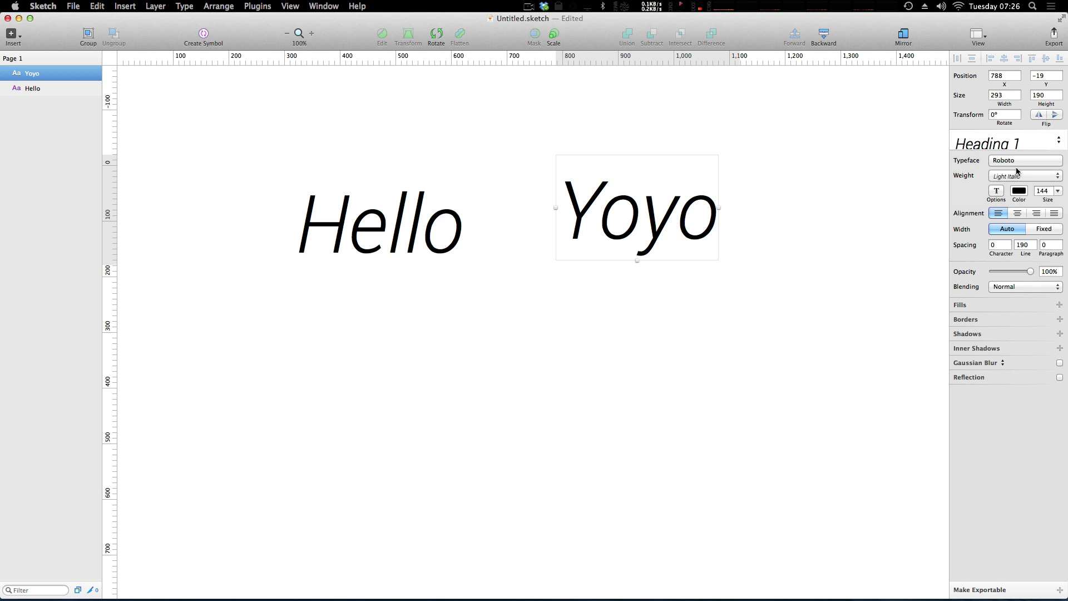
click(900, 210)
click(614, 240)
click(894, 219)
drag(640, 217, 619, 231)
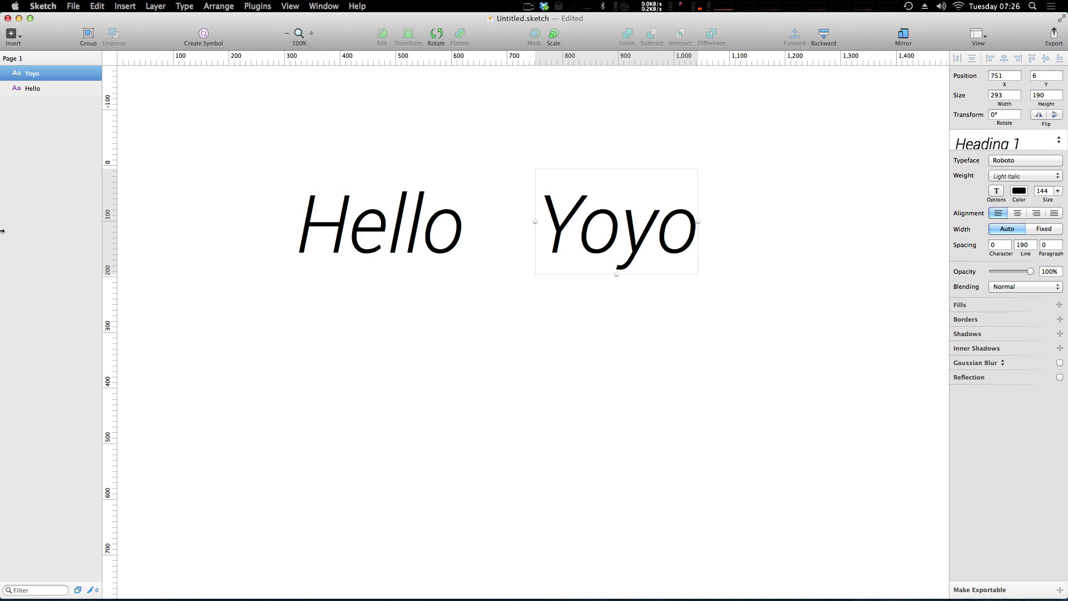
Set Hello's character spacing to 5, widening the layer to 329.
click(389, 229)
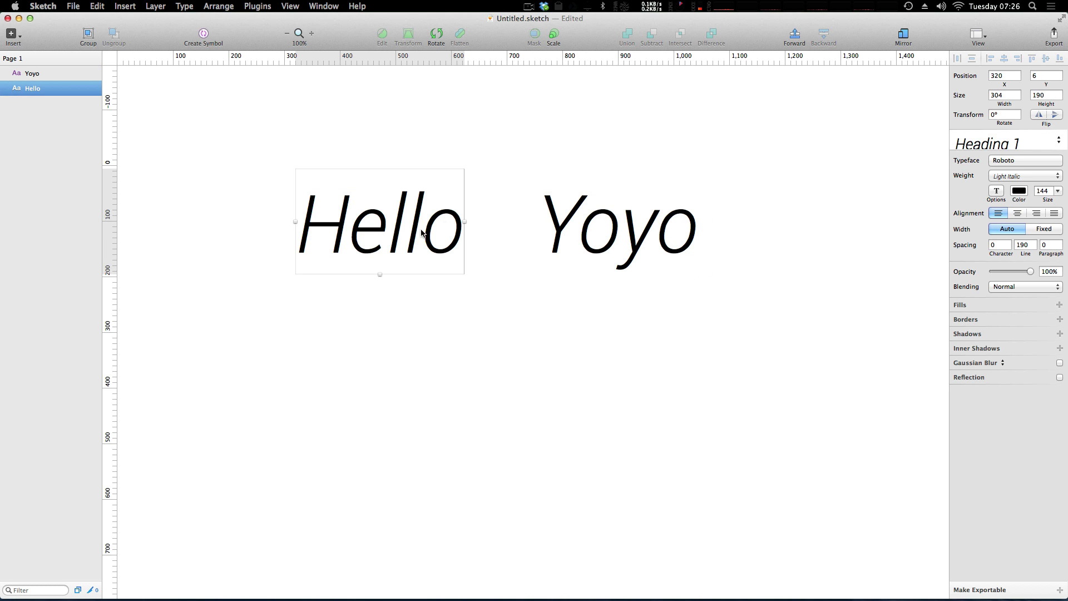
click(998, 245)
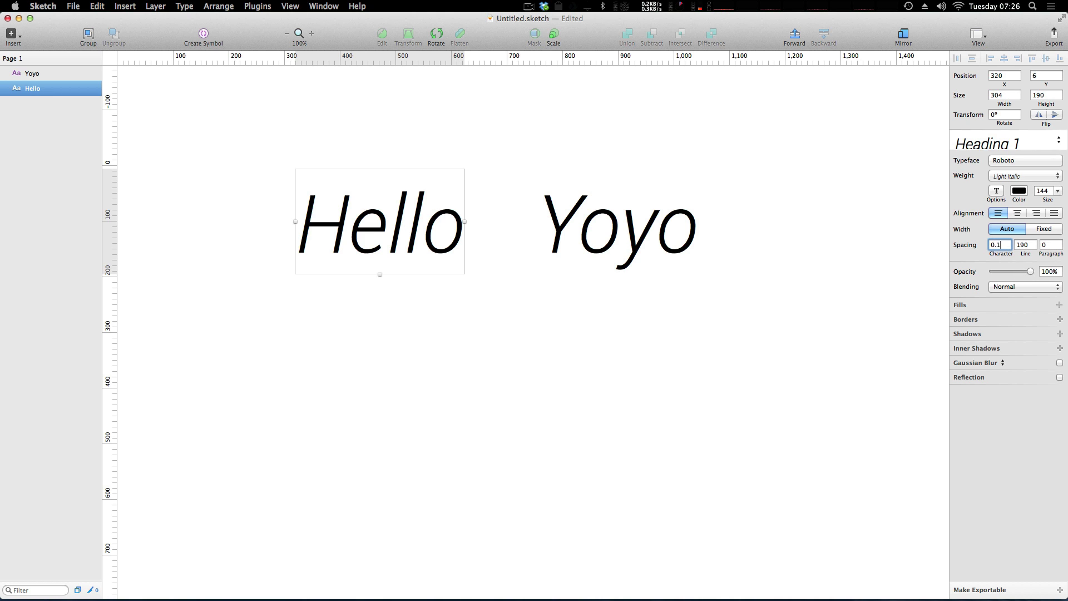
text(.6)
key(BackSpace)
key(BackSpace)
key(BackSpace)
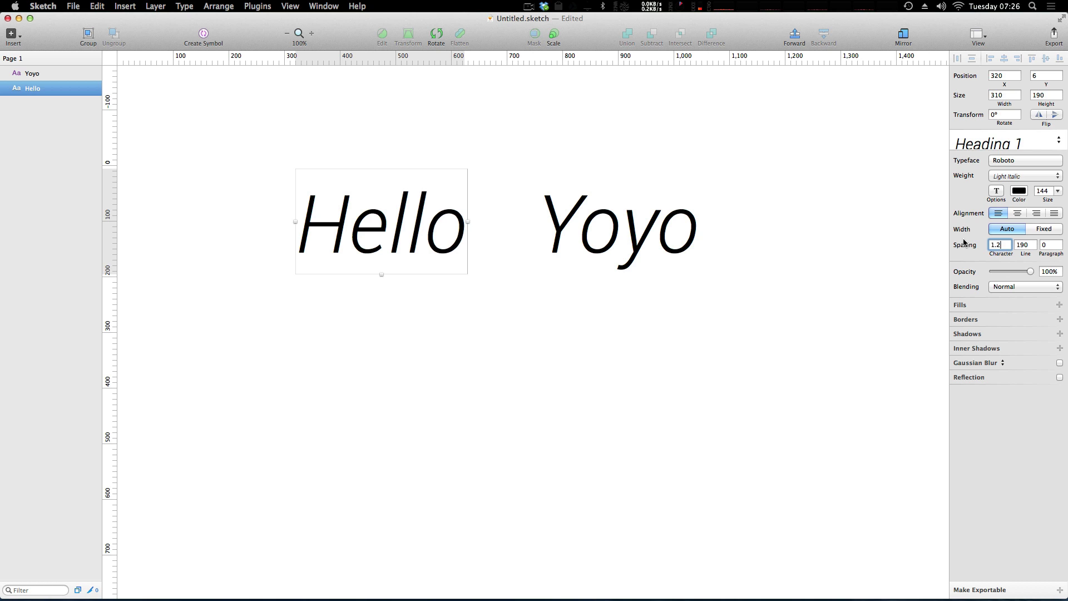
text(2.9)
key(Up)
key(Up)
key(Up)
key(Up)
key(Up)
key(Up)
key(Up)
key(Up)
key(Up)
key(Up)
key(Up)
key(Up)
key(Up)
key(Up)
key(Up)
key(Up)
key(Up)
key(Up)
key(Up)
key(Up)
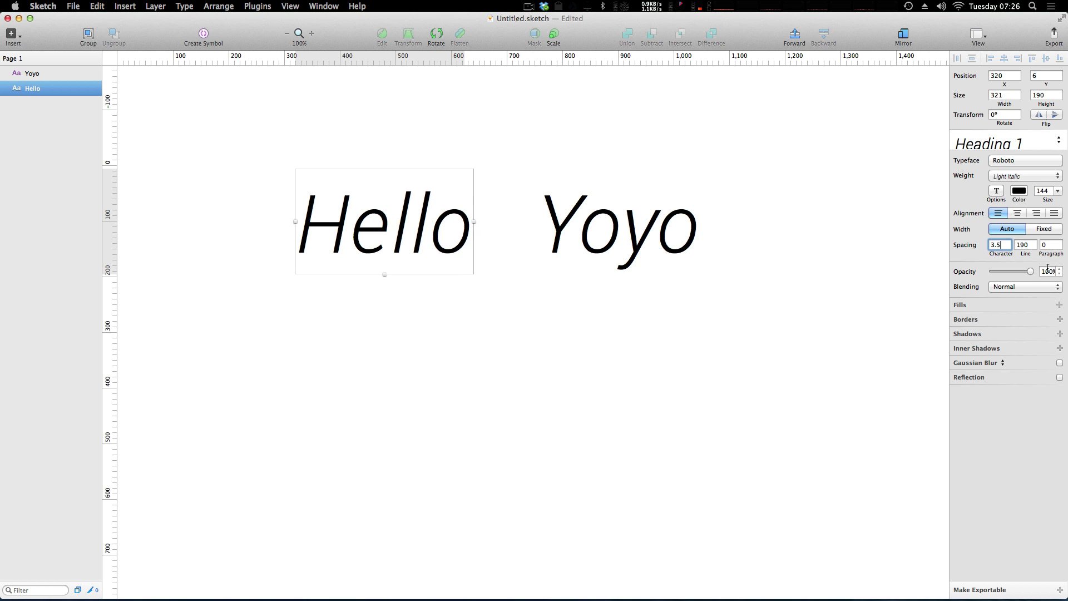
key(Down)
key(Down)
key(Down)
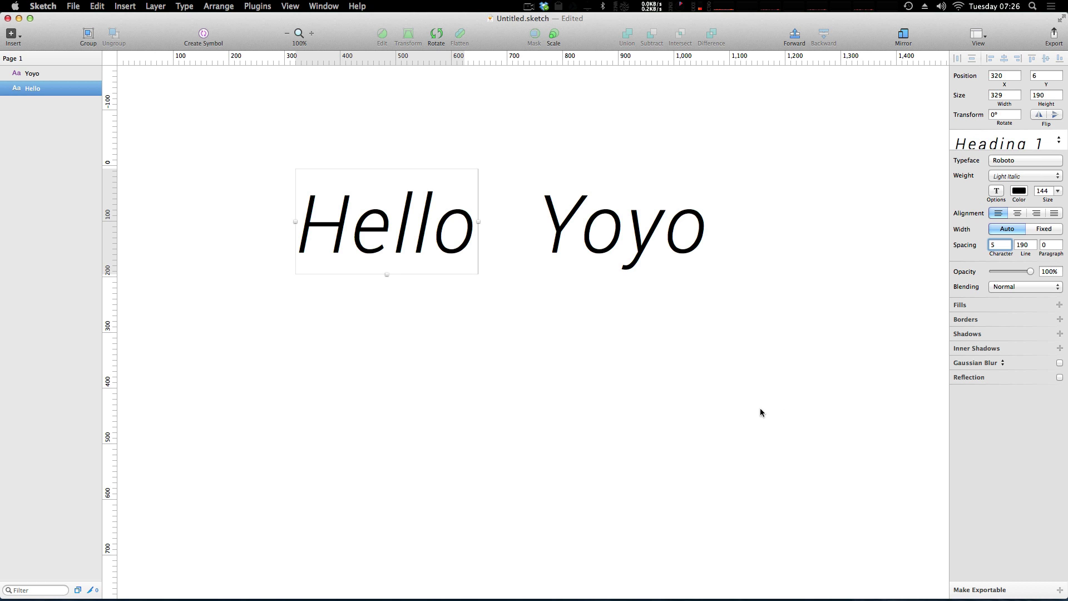
click(630, 382)
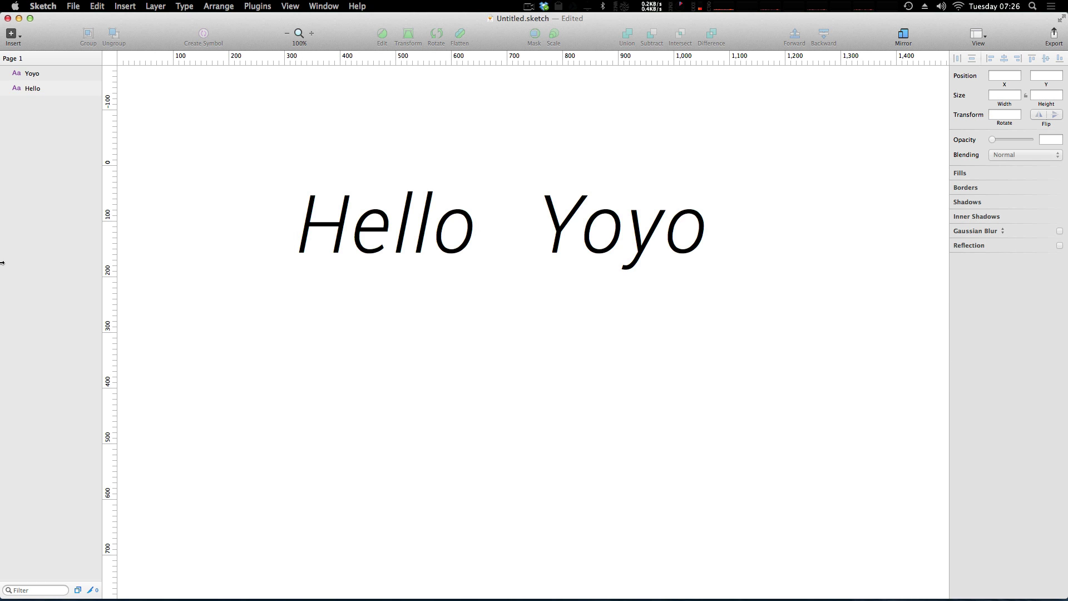
click(623, 230)
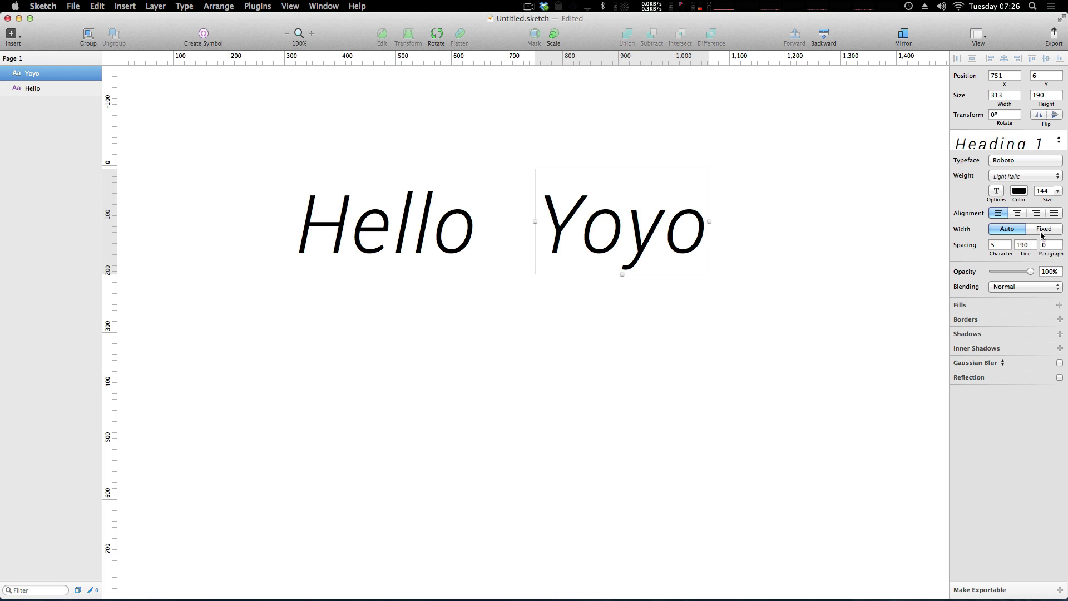
mouse_move(997, 247)
click(997, 246)
click(445, 245)
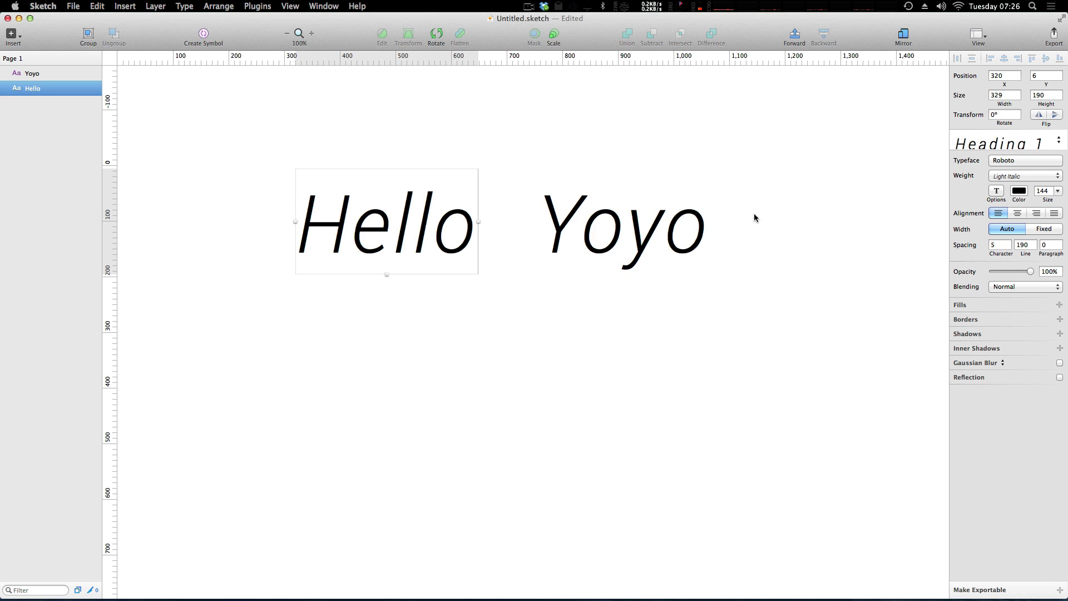
click(653, 223)
click(409, 241)
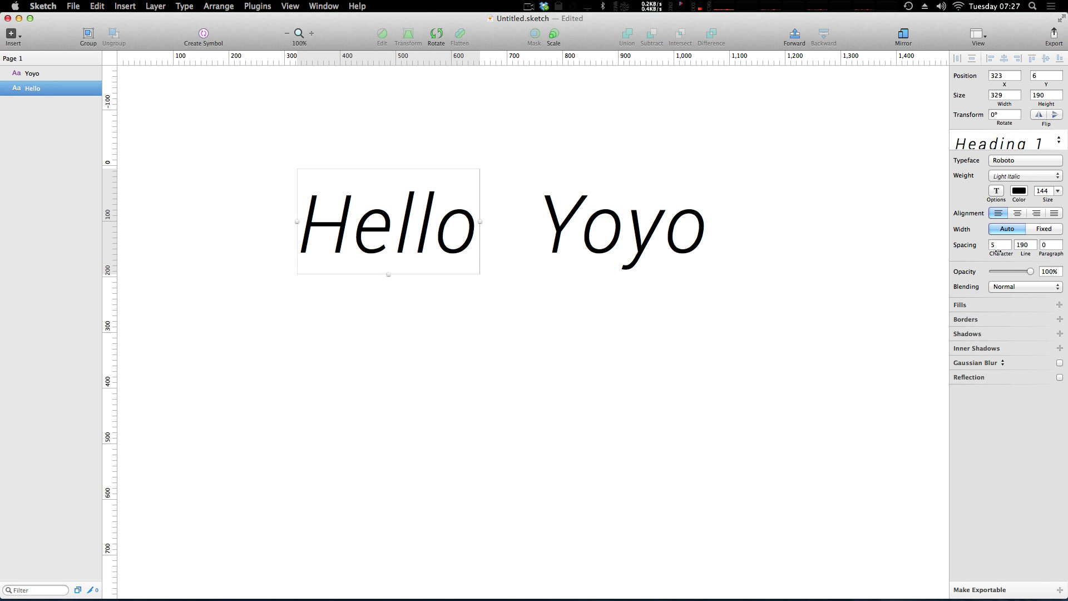
click(999, 245)
Raise Yoyo's character spacing to 10, then to 20.
click(661, 258)
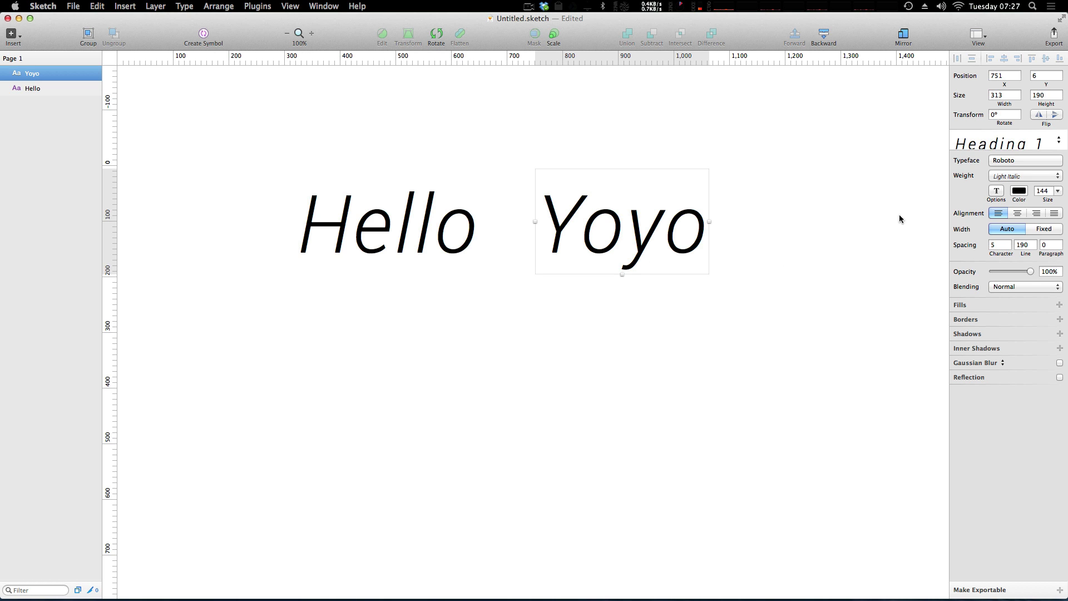
double_click(999, 246)
text(10)
key(Return)
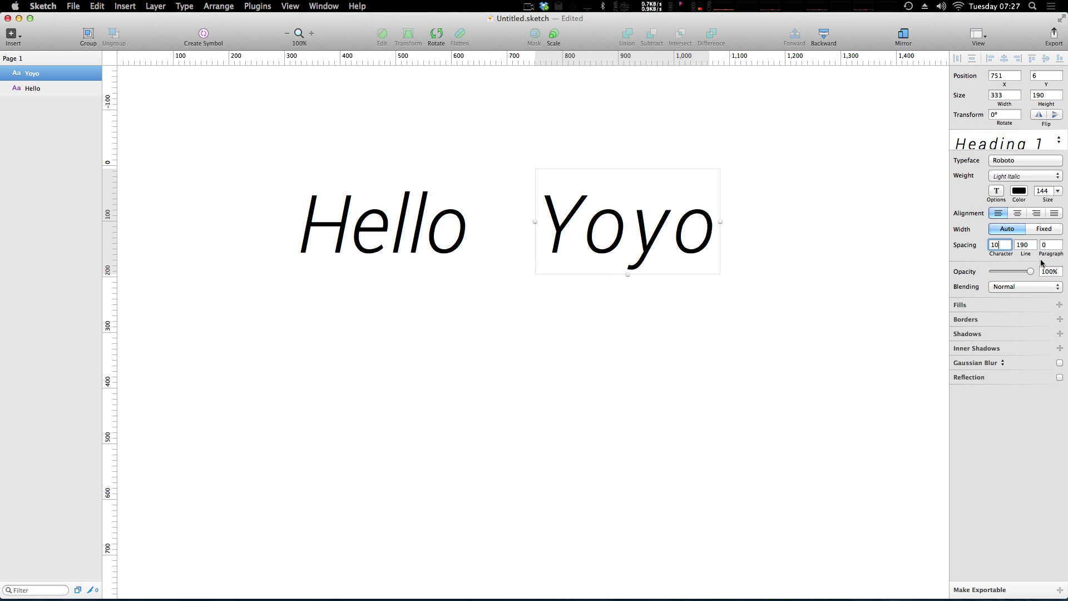
click(904, 253)
click(568, 230)
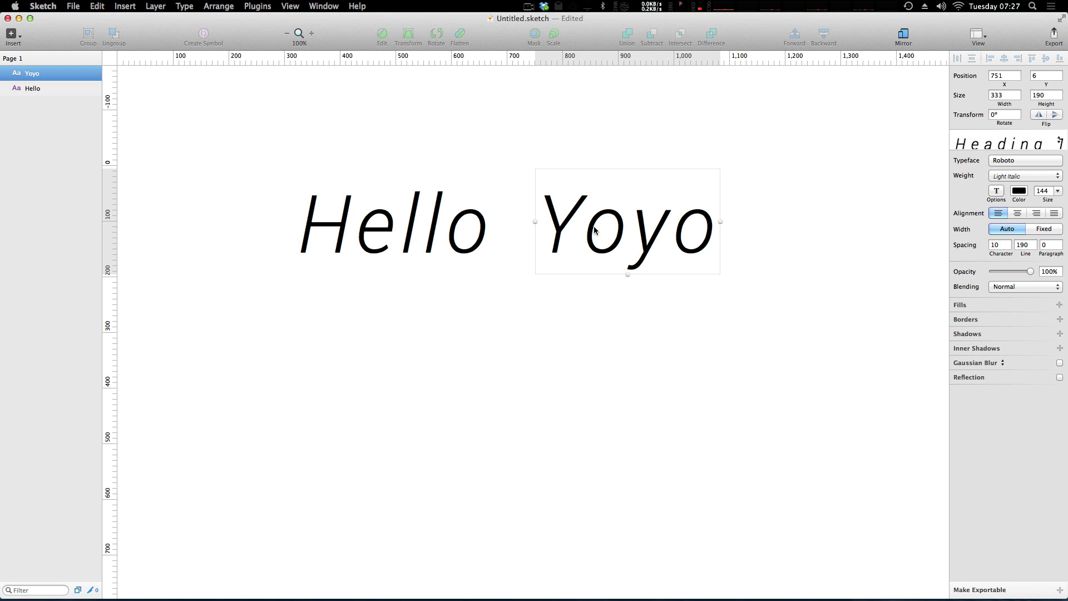
click(994, 245)
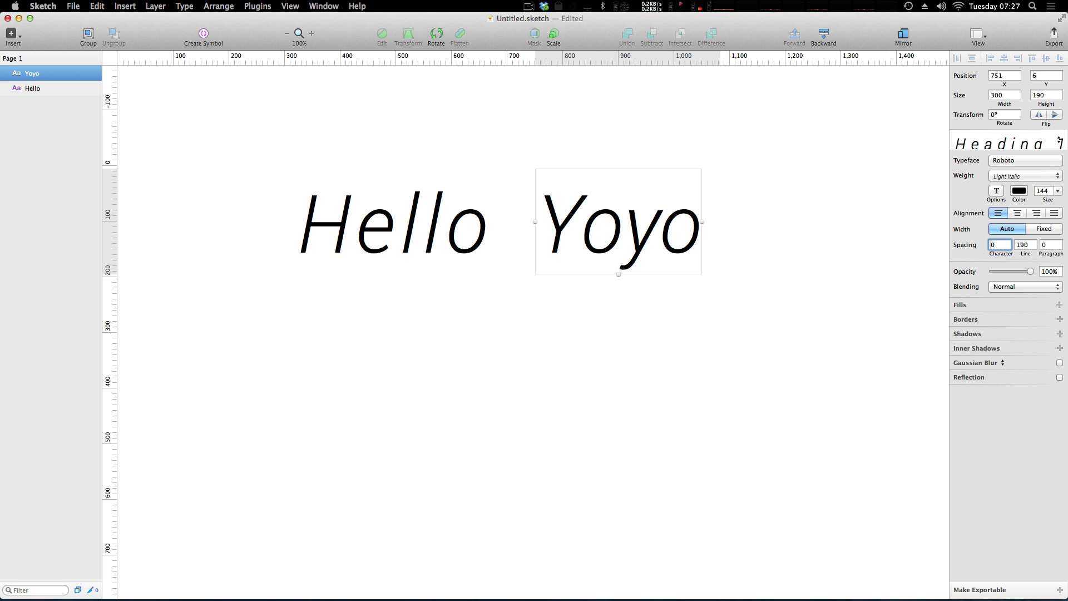
click(828, 285)
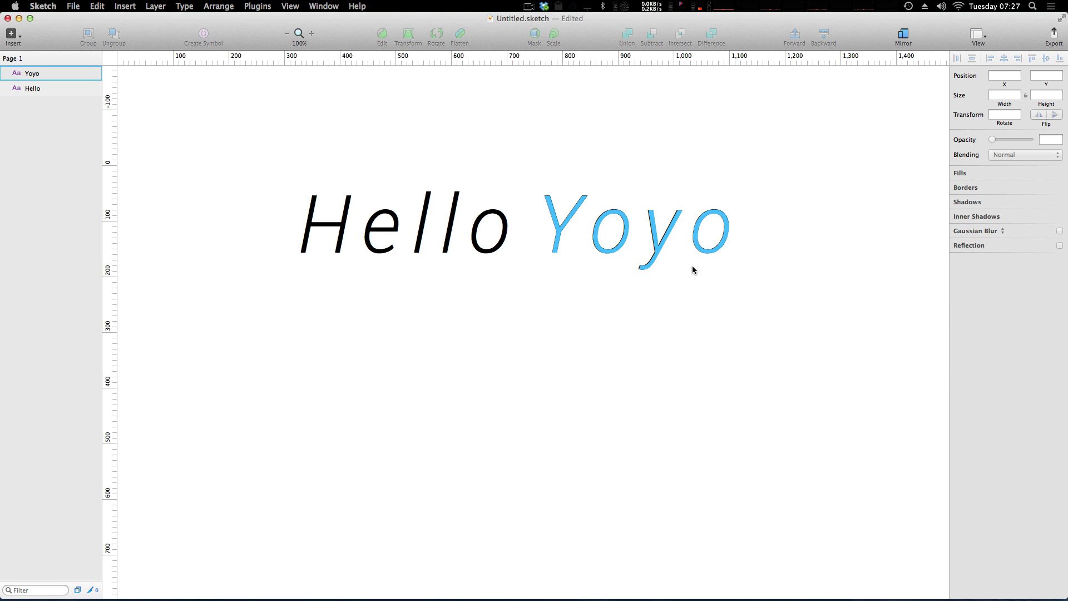
Move Hello about 77 px left to keep room between the two words.
drag(401, 222, 358, 222)
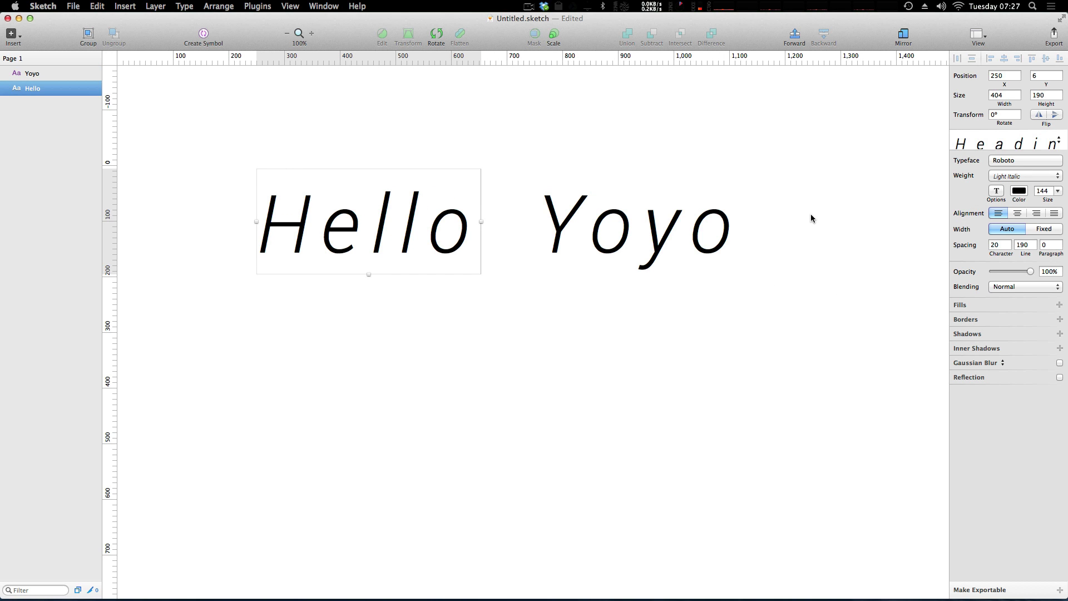
click(706, 222)
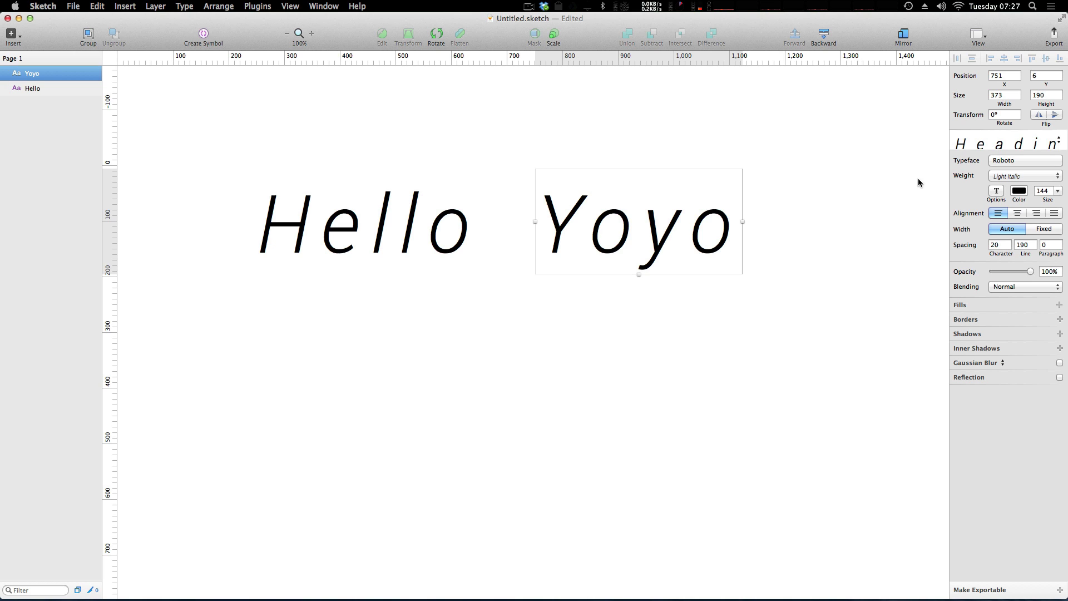
click(980, 145)
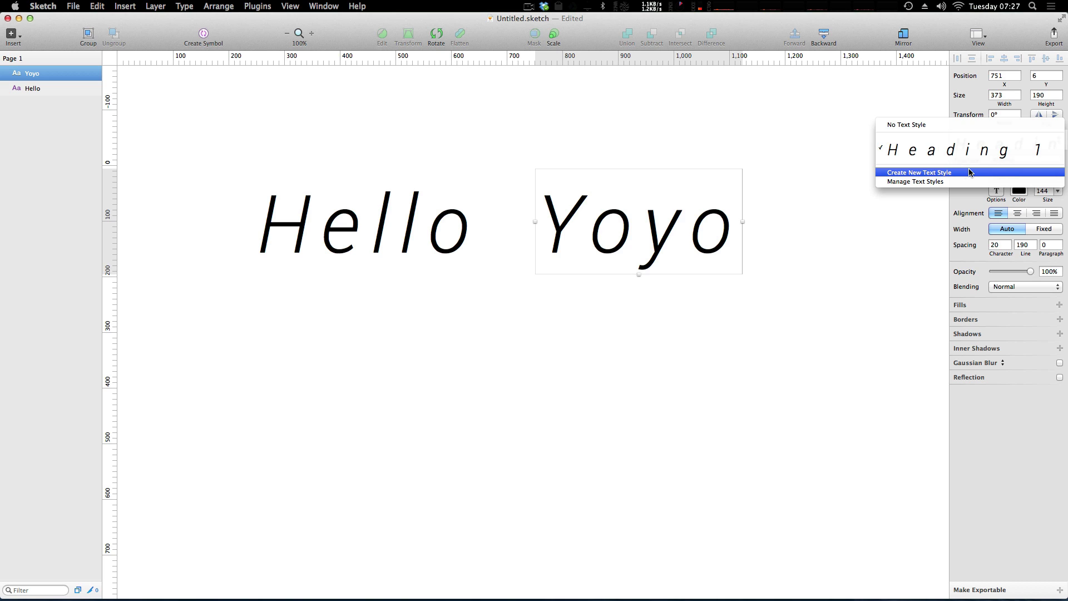
Detach Yoyo from Heading 1, set its character spacing to 0 and colour it dark red.
click(919, 124)
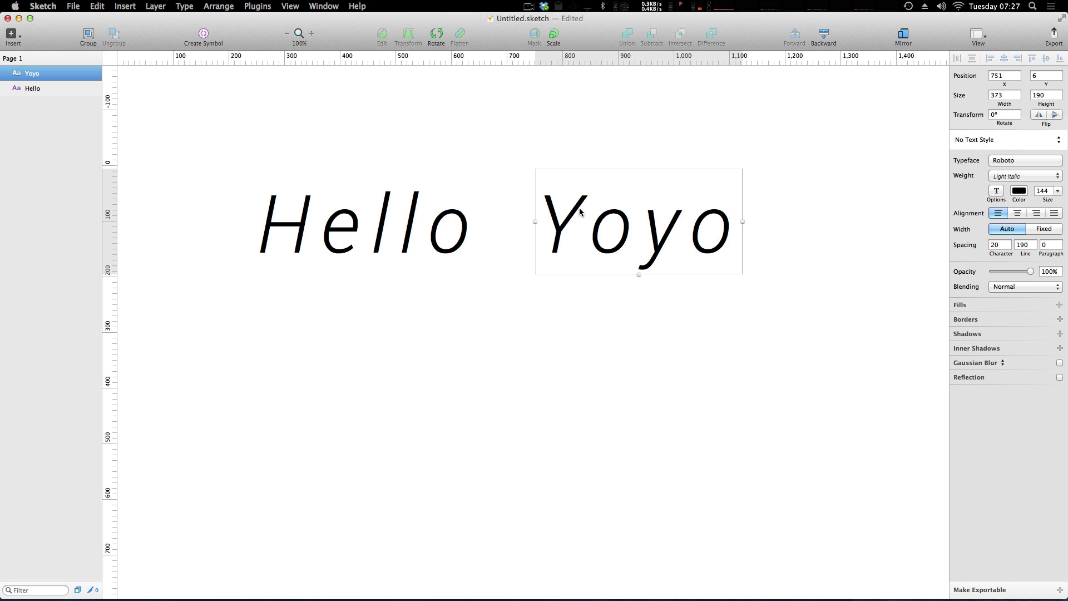
click(995, 245)
text(0)
key(Return)
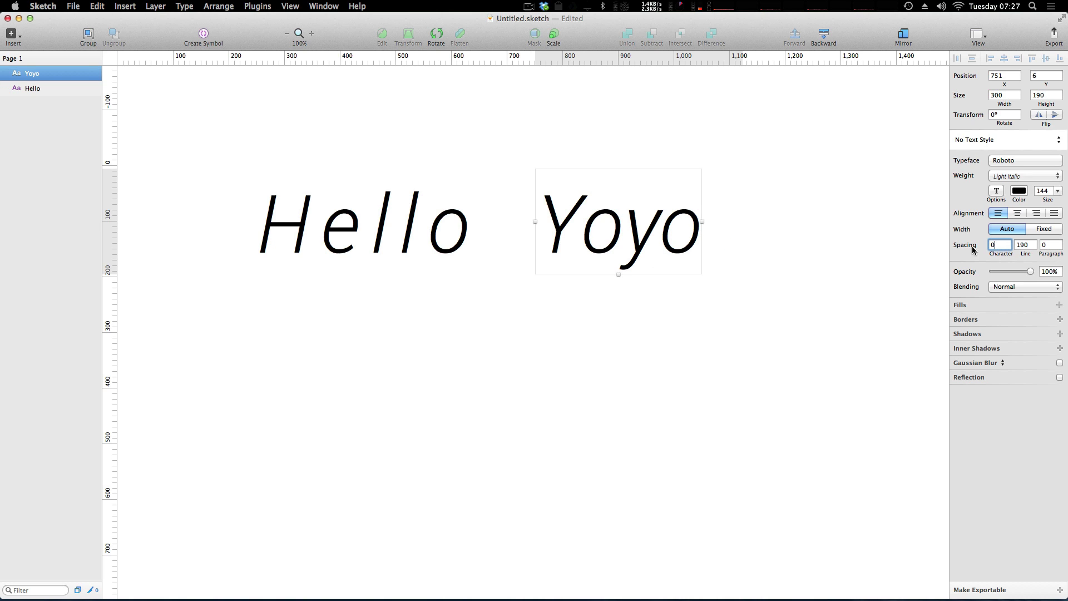
click(1020, 192)
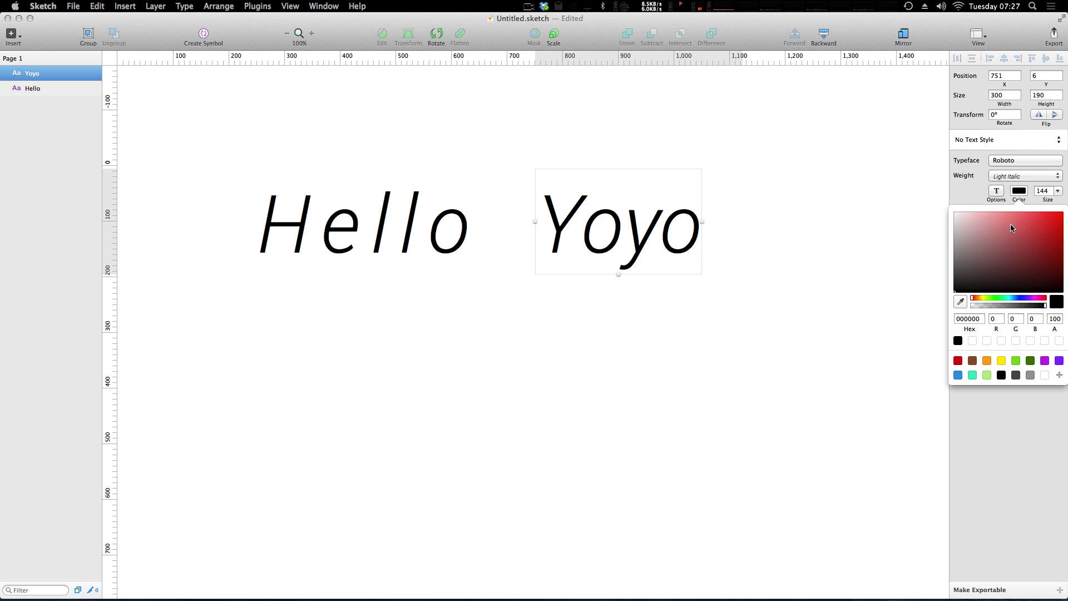
click(1000, 257)
click(859, 218)
Nudge Yoyo slightly lower on the canvas, to X 773.
click(635, 124)
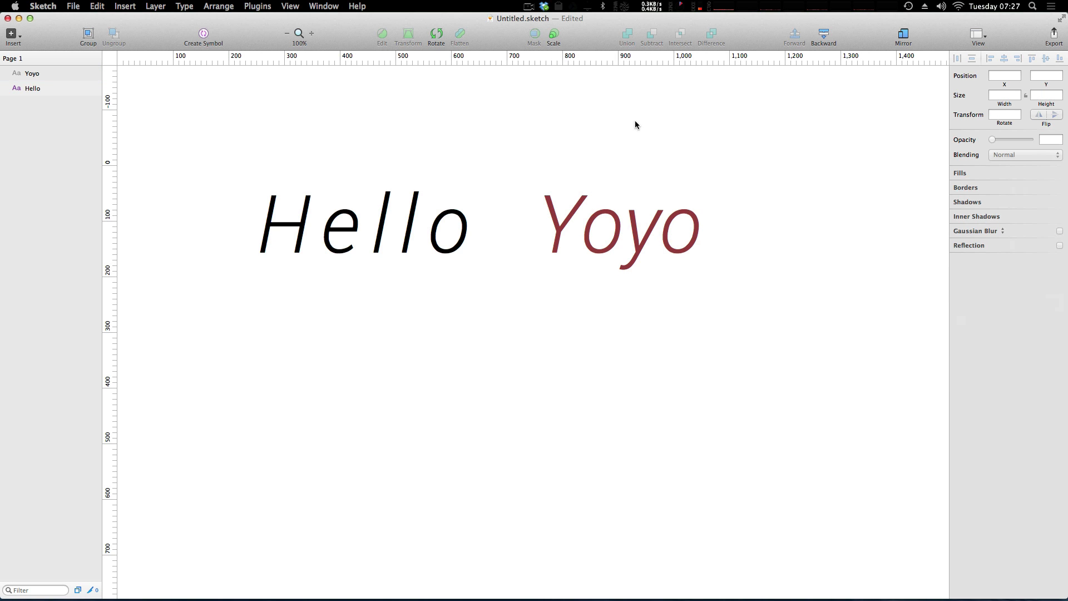
click(362, 223)
click(782, 145)
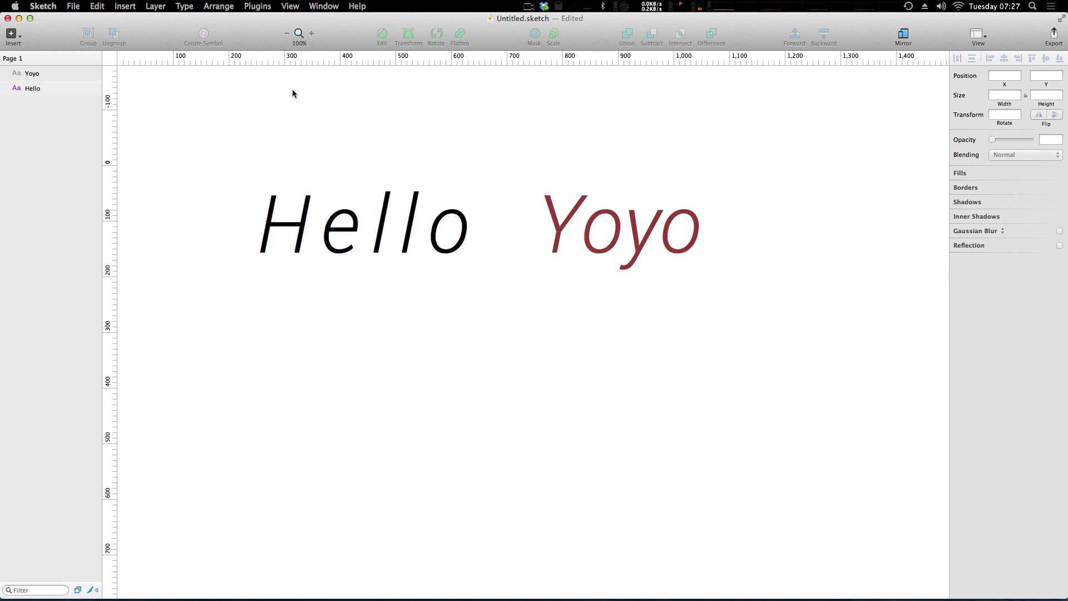
mouse_move(634, 228)
mouse_down()
mouse_move(634, 209)
mouse_move(635, 237)
mouse_move(652, 235)
mouse_up()
click(512, 226)
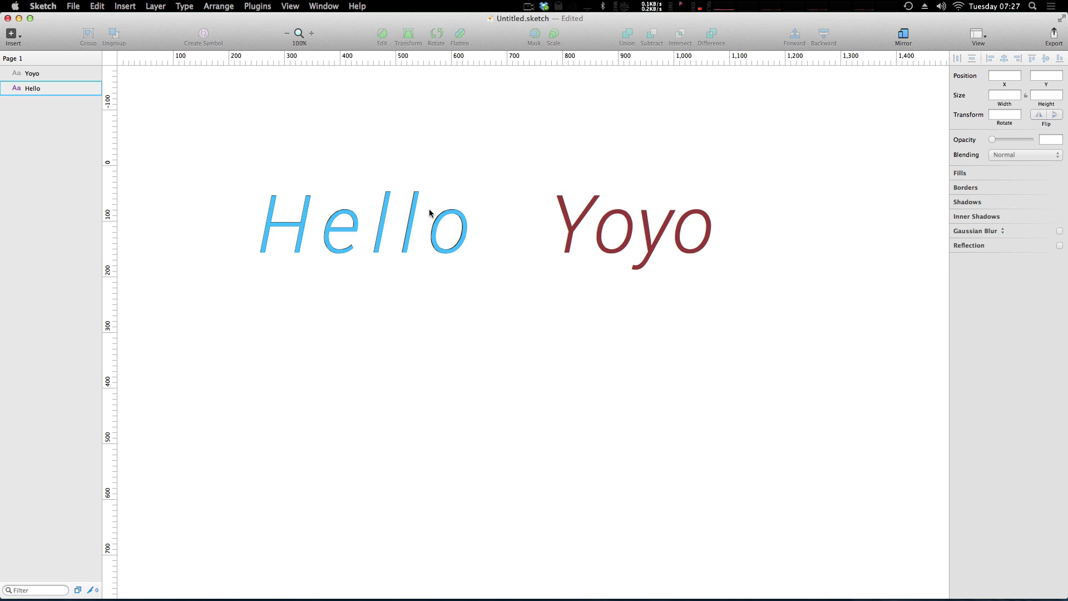
click(422, 220)
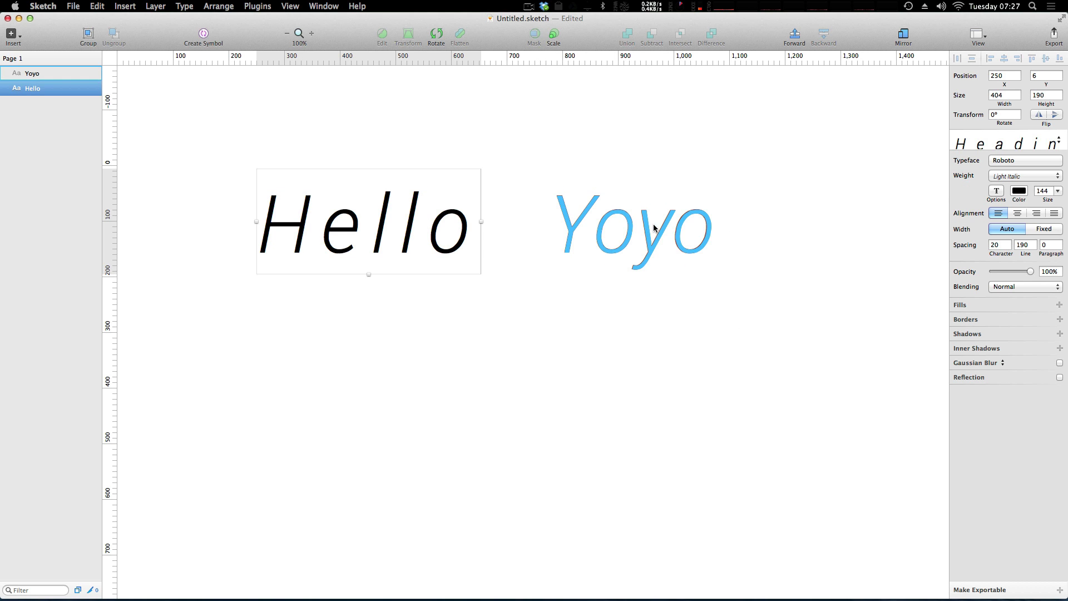
click(681, 236)
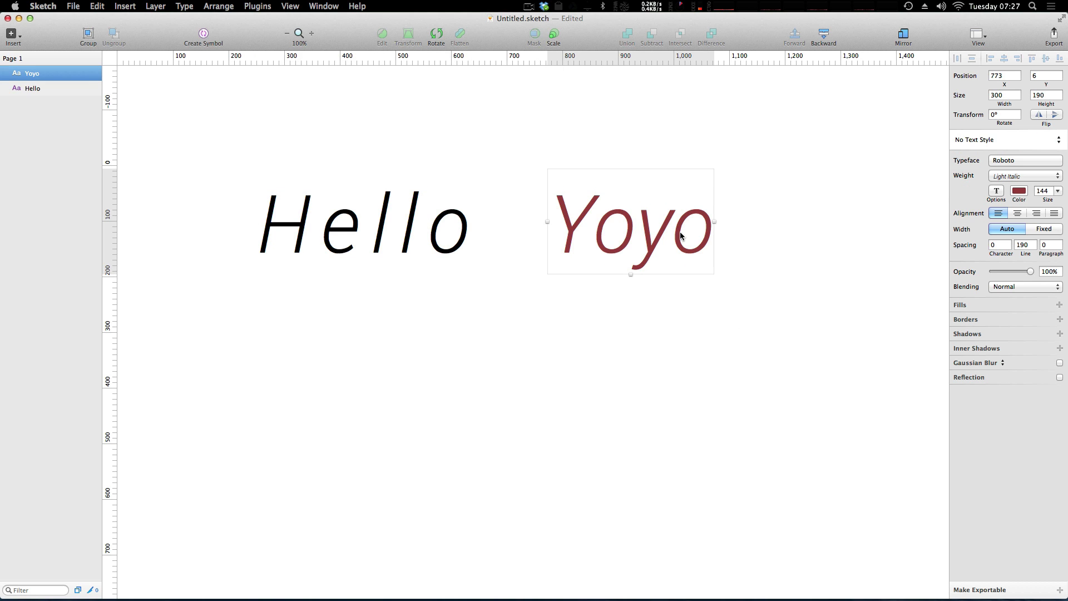
Open Manage Text Styles, enlarge the sheet, and check the Heading 1 name without changing it.
click(982, 142)
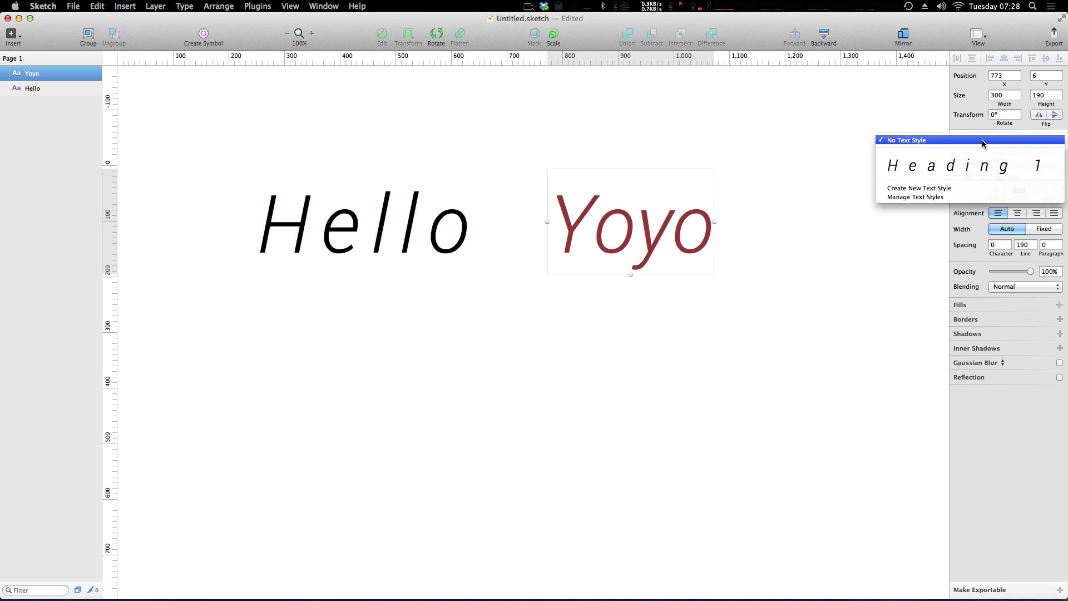
click(967, 202)
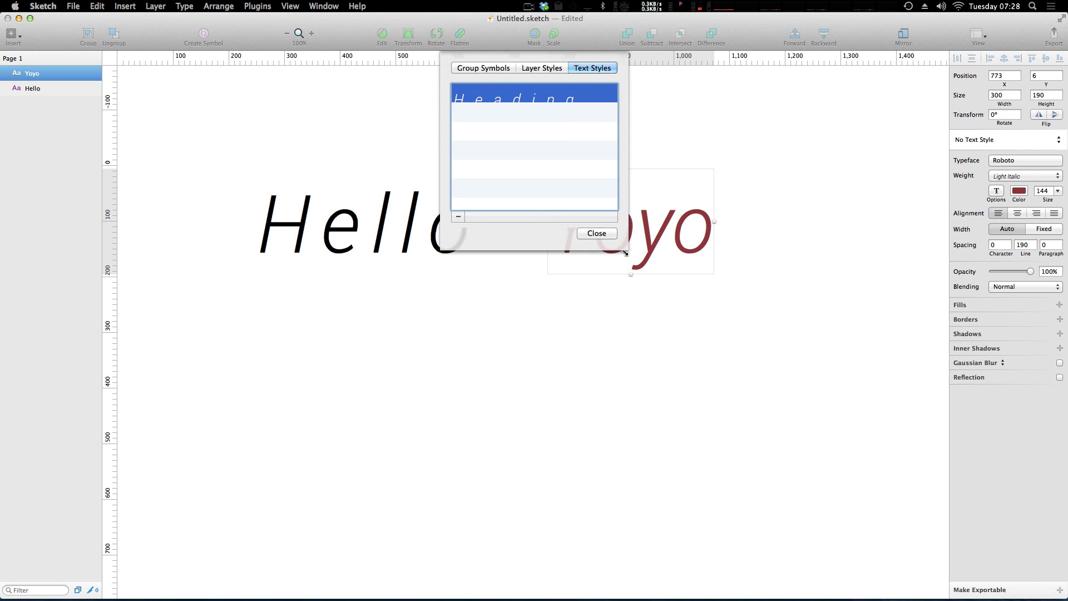
drag(625, 253, 674, 302)
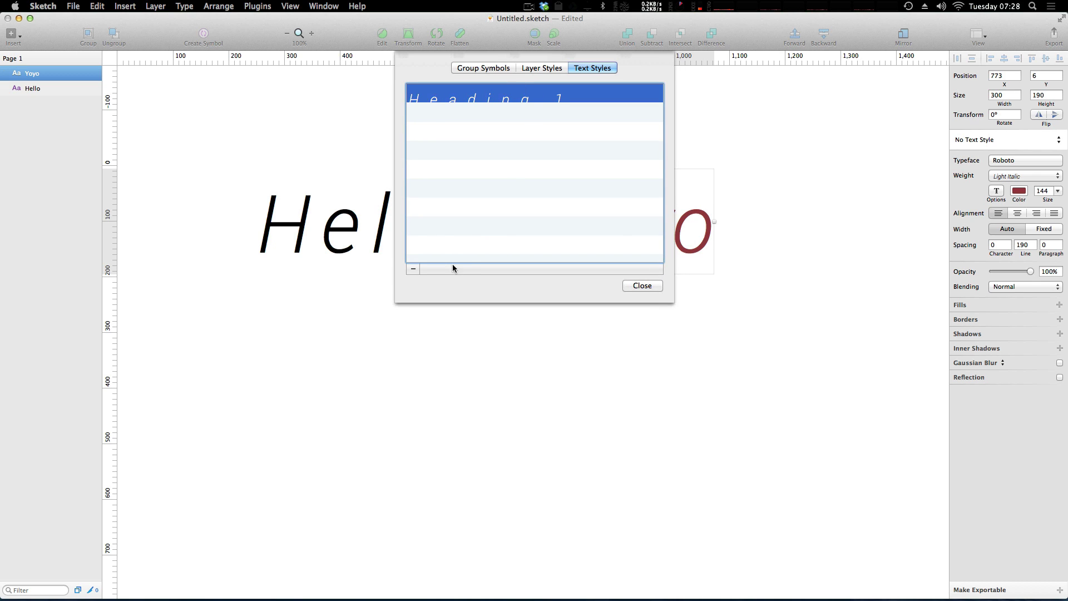
double_click(529, 103)
key(Return)
Close the styles manager, set Yoyo to 64 pt, and move it down beside Hello.
click(632, 286)
click(643, 283)
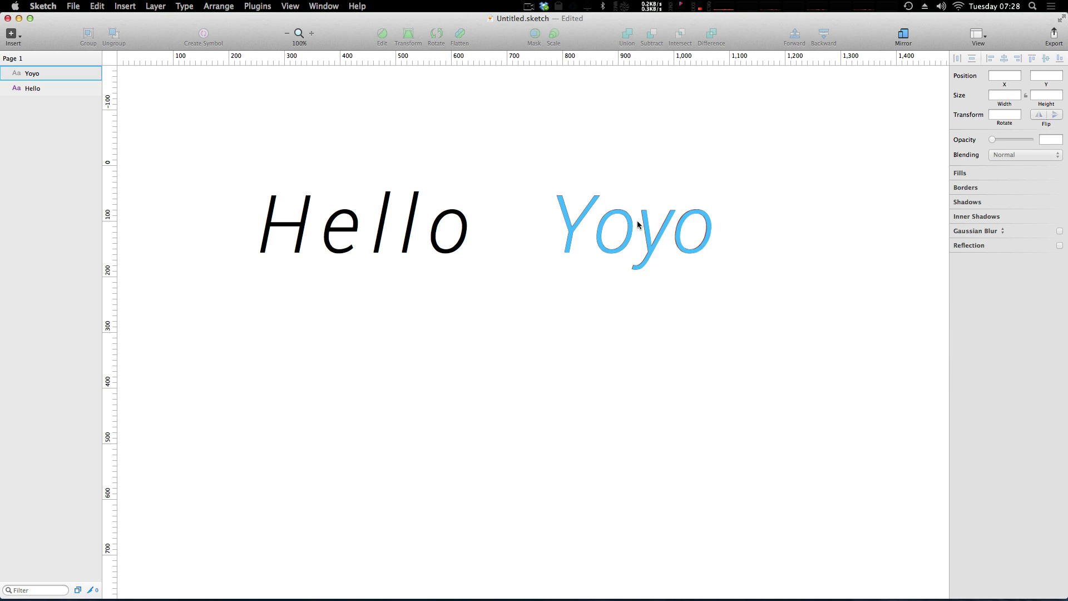
click(382, 214)
click(698, 222)
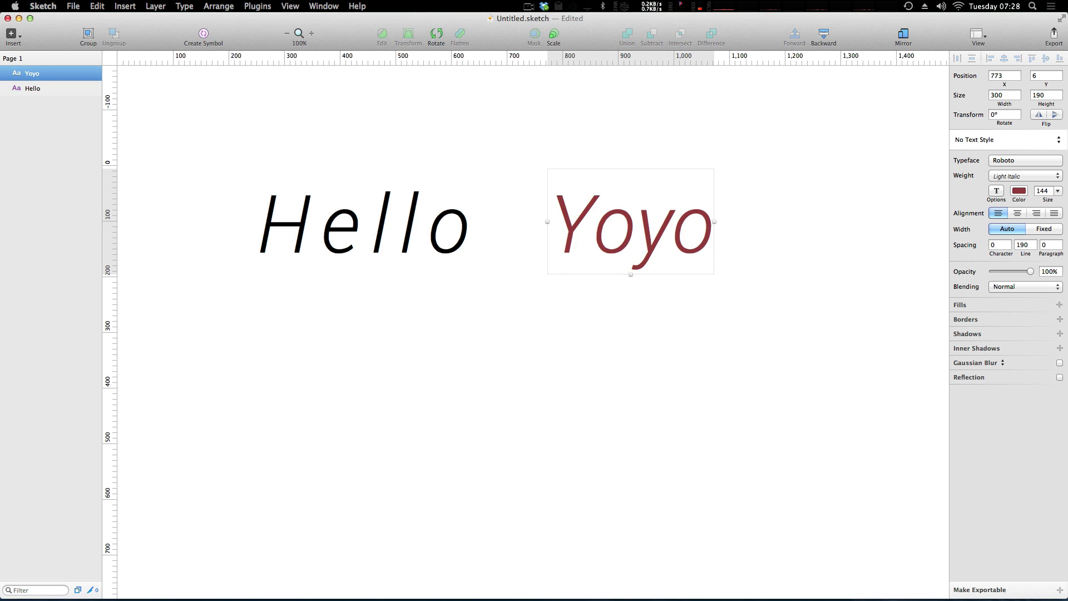
click(1058, 191)
click(1045, 312)
click(696, 222)
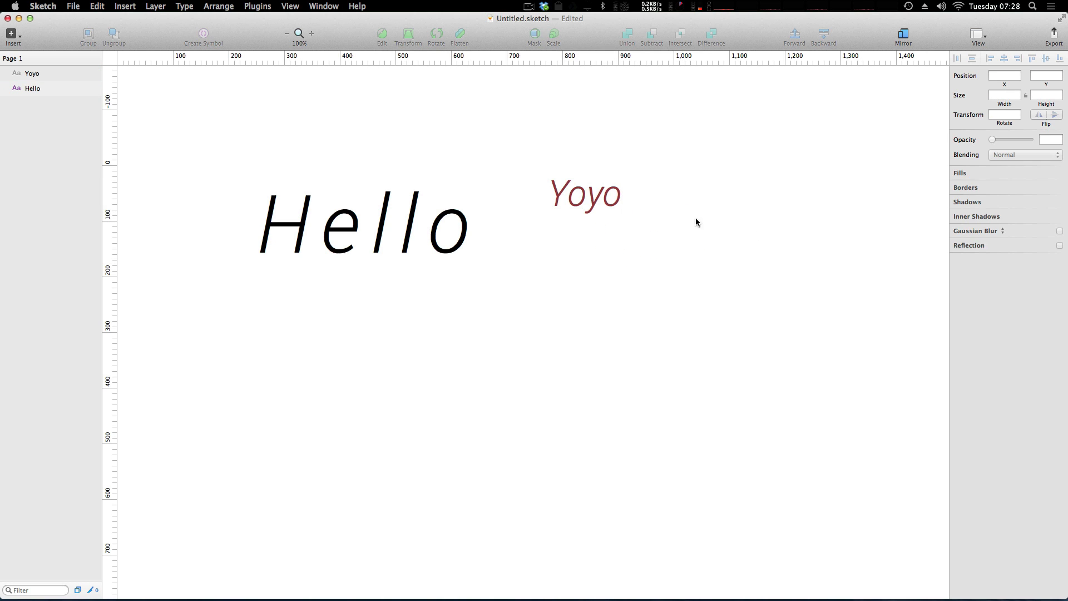
drag(595, 200, 618, 259)
Save Yoyo's look as a new text style named 'Sub' and place it at X 794, Y 95.
click(980, 139)
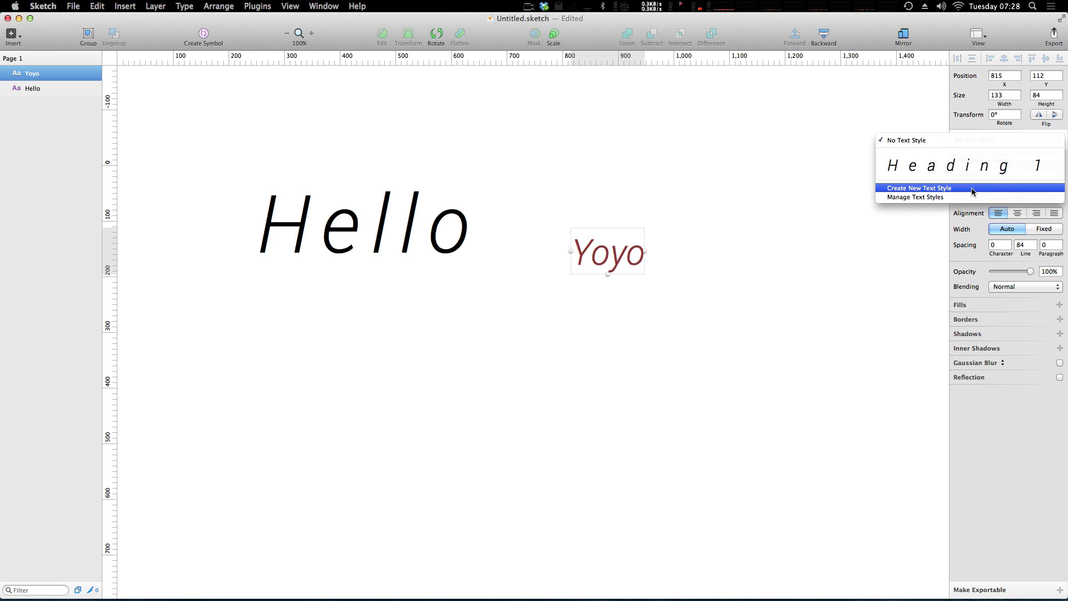
click(972, 188)
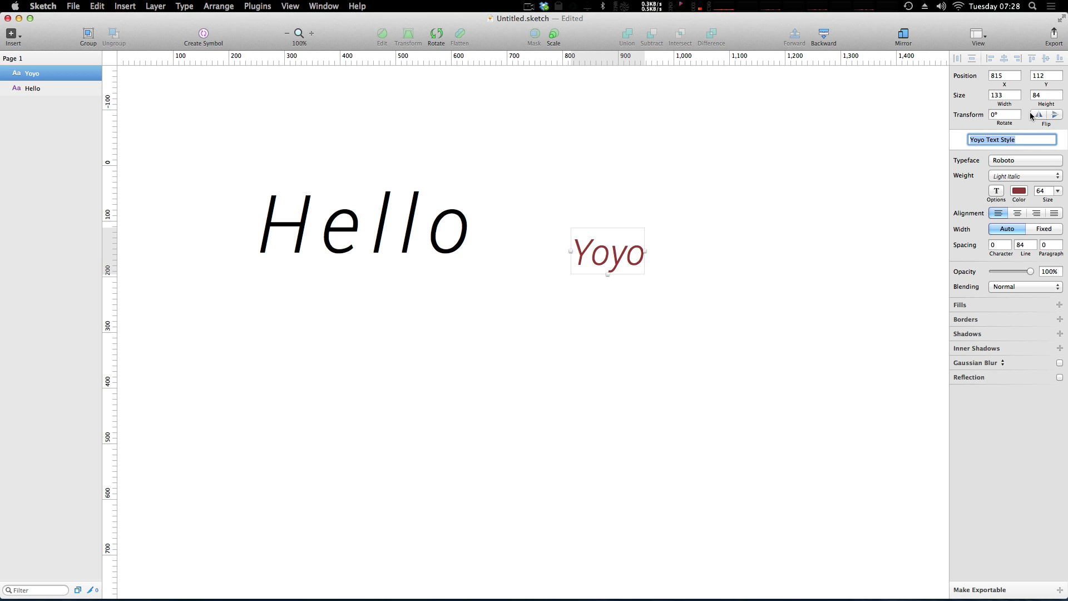
text(Sub)
key(Return)
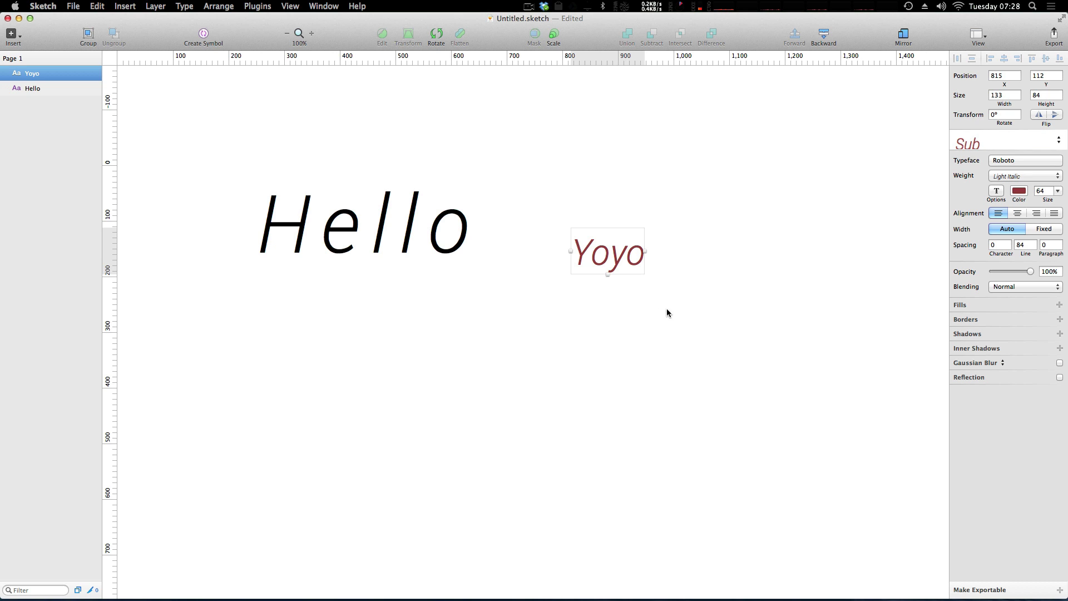
mouse_move(623, 251)
mouse_down()
mouse_move(613, 233)
mouse_move(606, 244)
mouse_up()
click(684, 267)
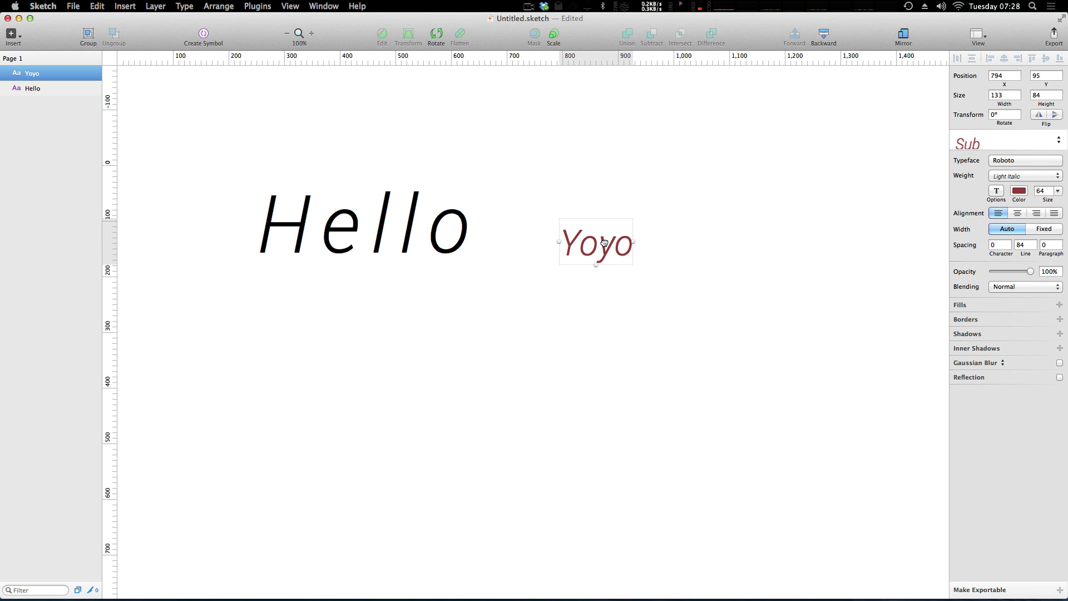
Set Hello's character spacing to 0 and drag it right to X 413, Y 6 beside Yoyo.
click(748, 203)
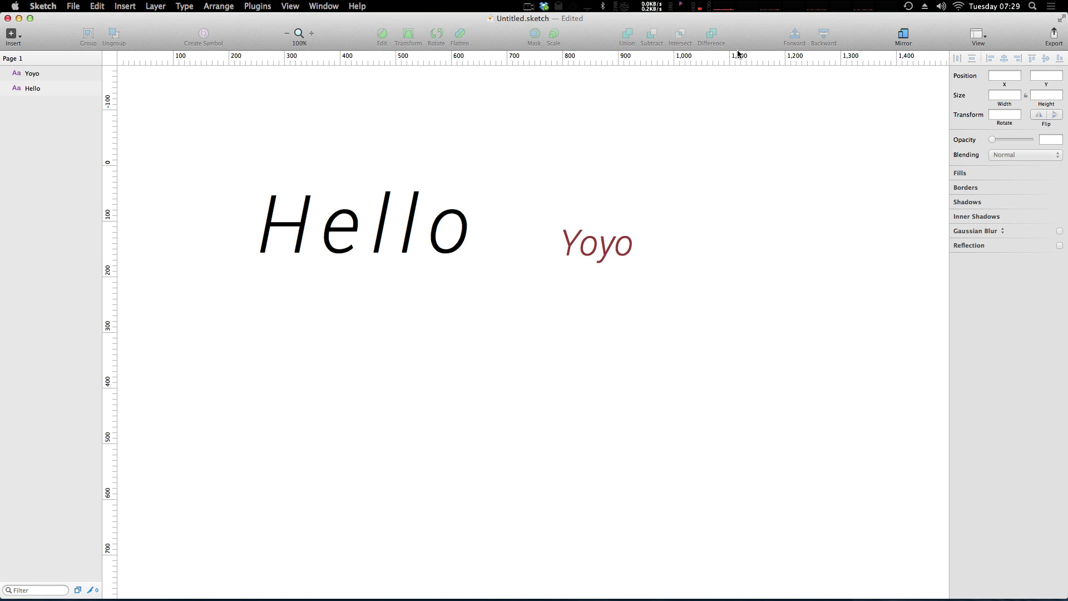
click(431, 255)
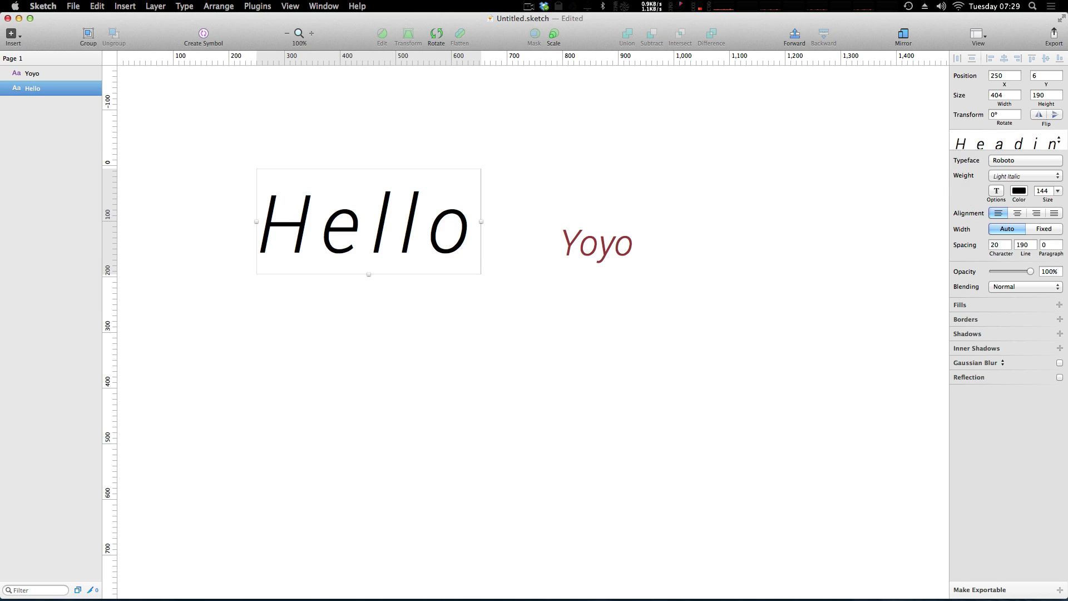
click(994, 249)
text(0)
key(Return)
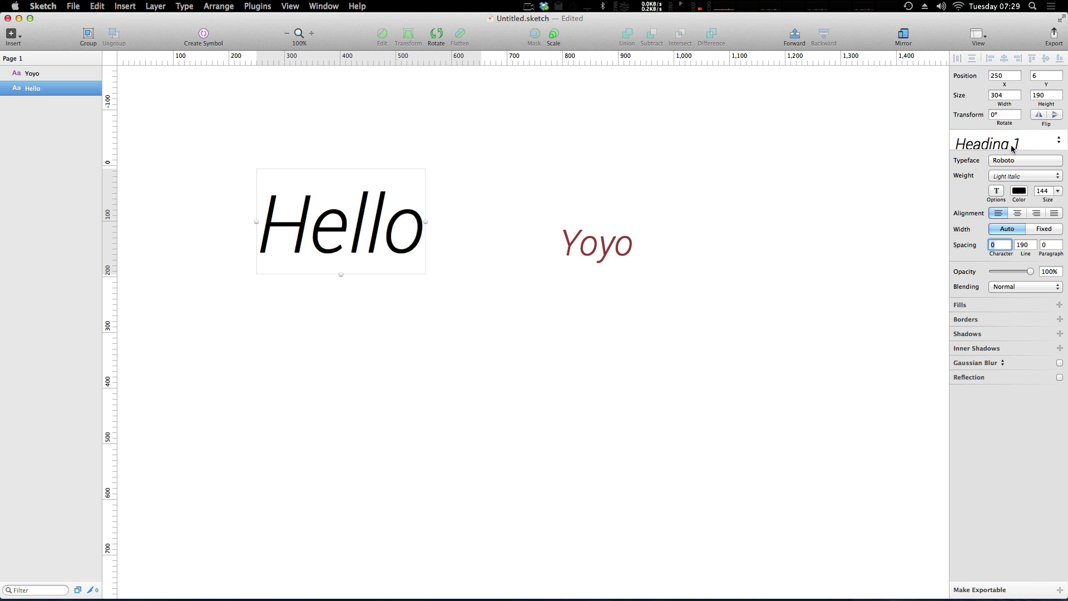
click(437, 292)
drag(389, 240, 468, 238)
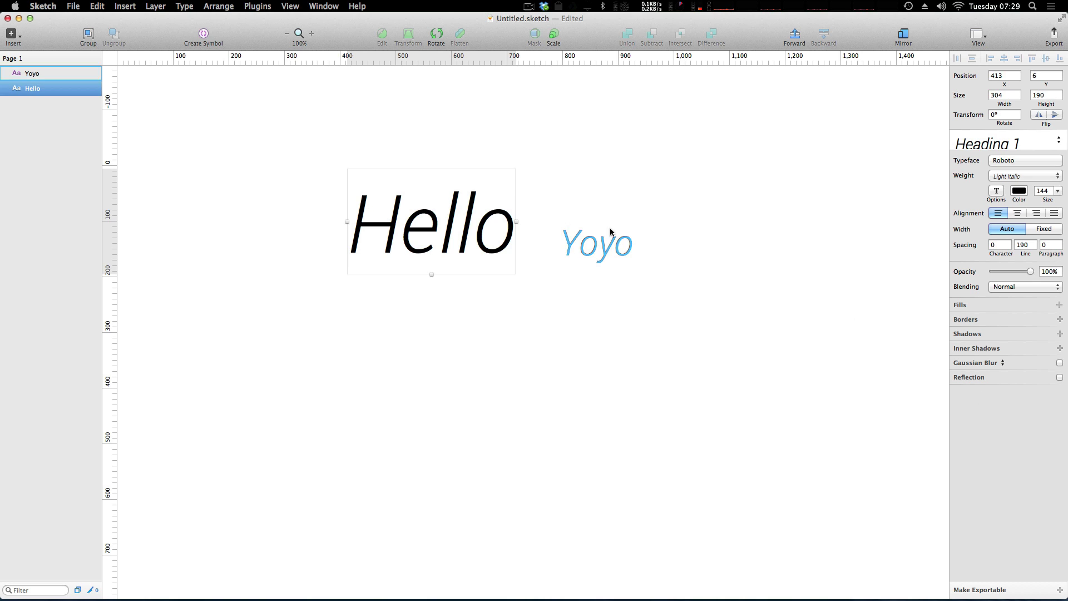